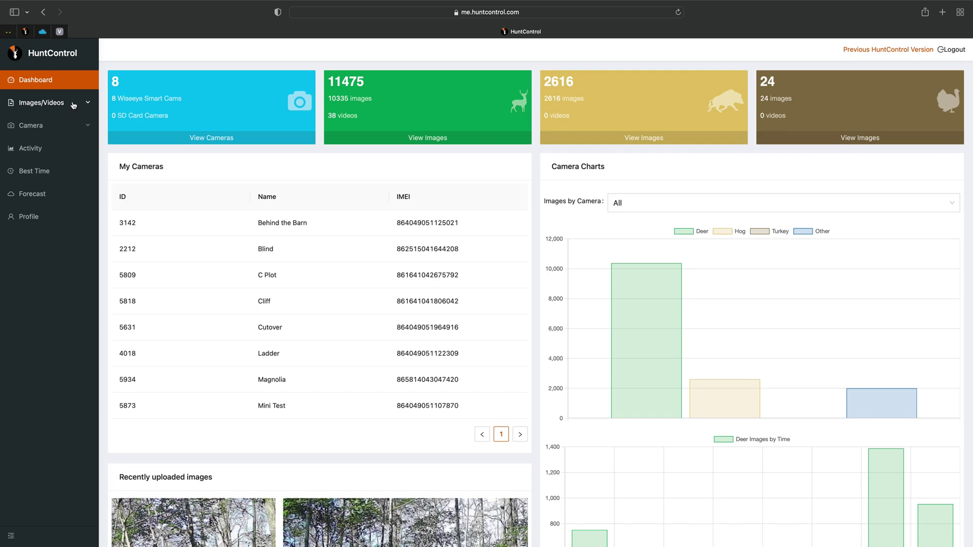
# Expand Images/Videos in the dashboard sidebar to reveal My Images, Trash and Tag Assign.
pyautogui.click(51, 104)
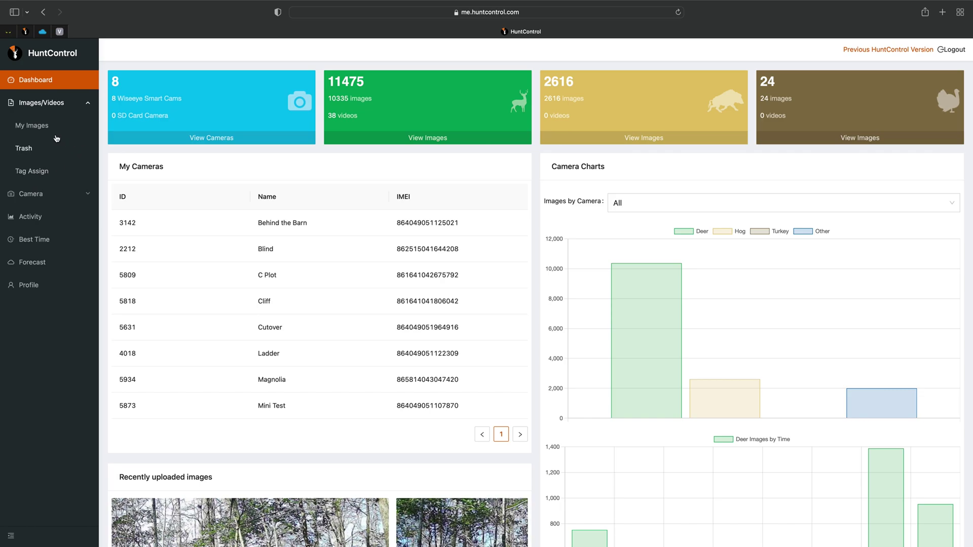
# Open My Images and browse the 2022-01-14 photo grid, then return to the top.
pyautogui.click(37, 127)
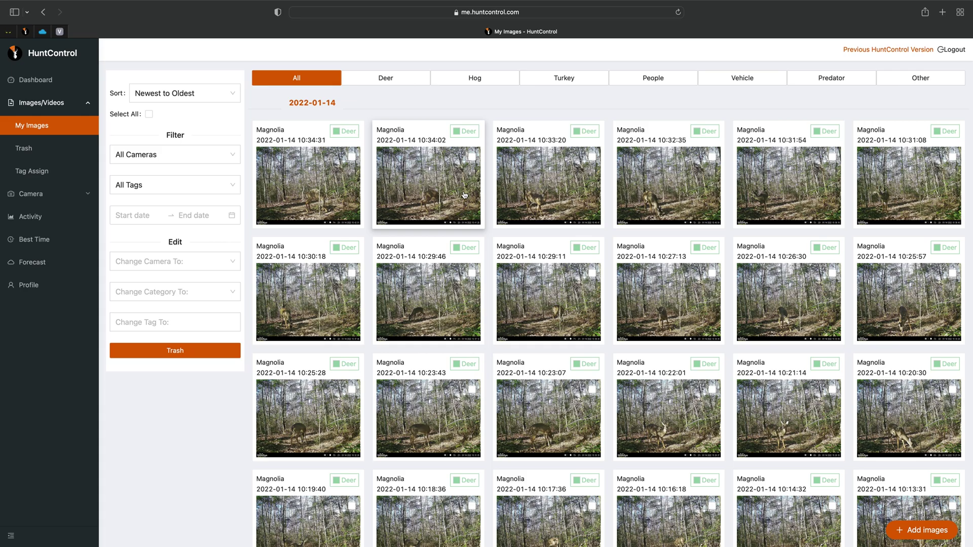
pyautogui.scroll(-6, 502, 233)
pyautogui.scroll(-20, 502, 234)
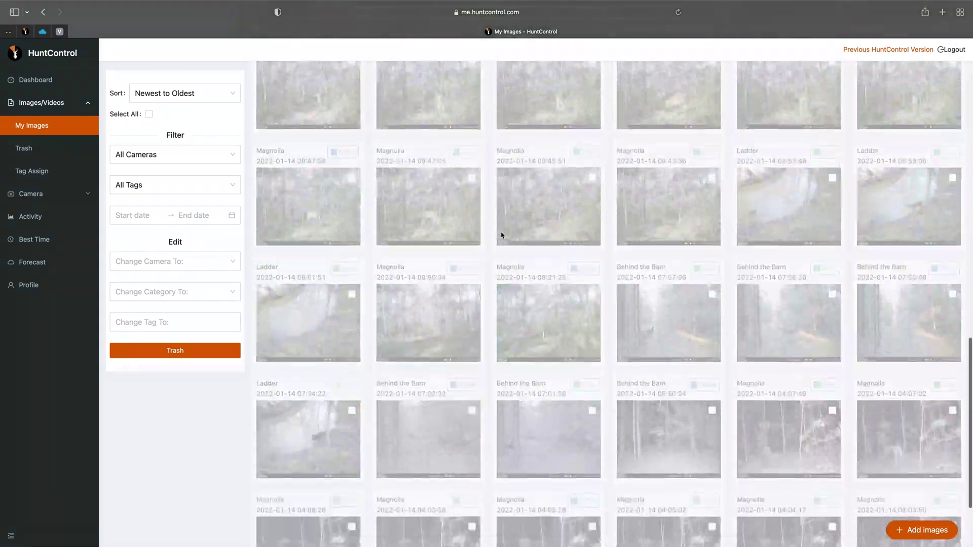
pyautogui.scroll(-1, 502, 235)
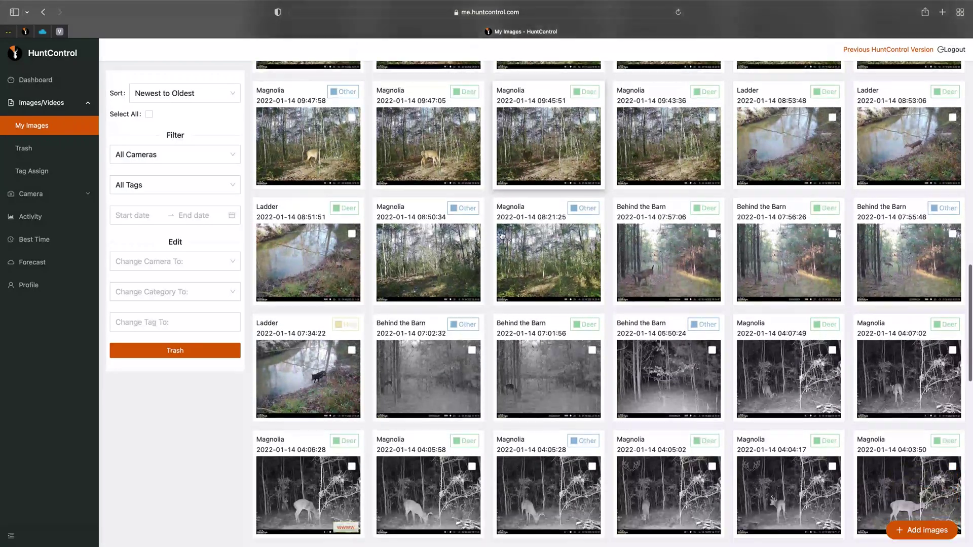
pyautogui.scroll(-15, 502, 234)
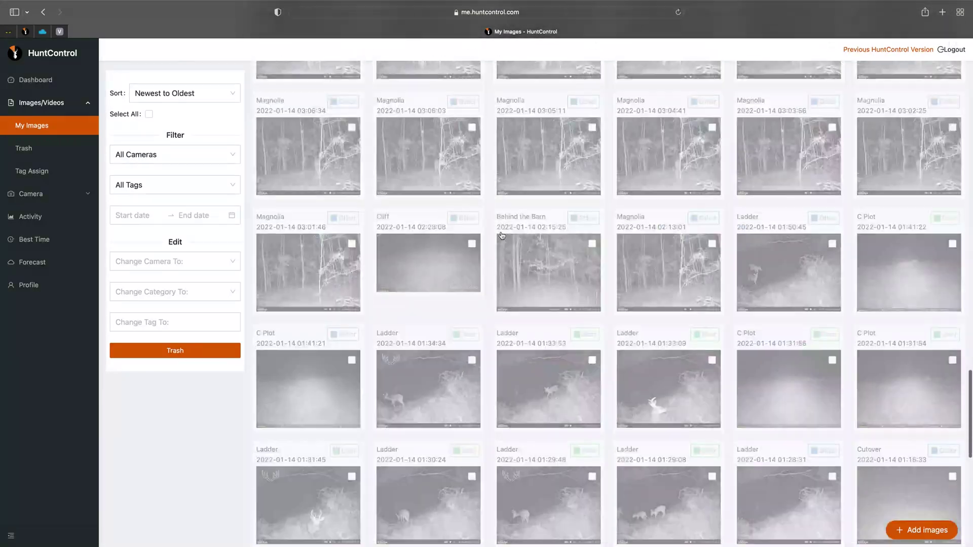
pyautogui.scroll(-2, 502, 235)
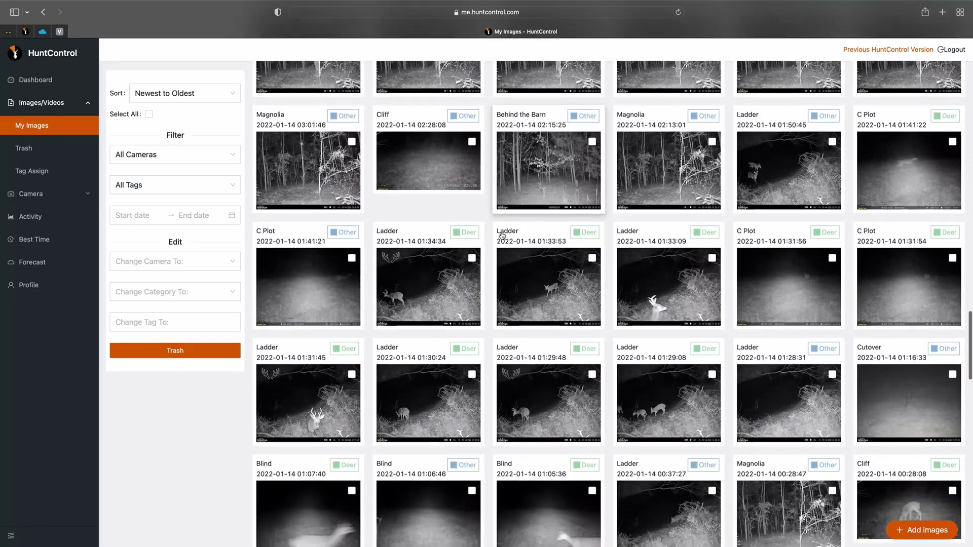
pyautogui.scroll(-6, 501, 235)
pyautogui.scroll(-5, 502, 234)
pyautogui.press('super+Up')
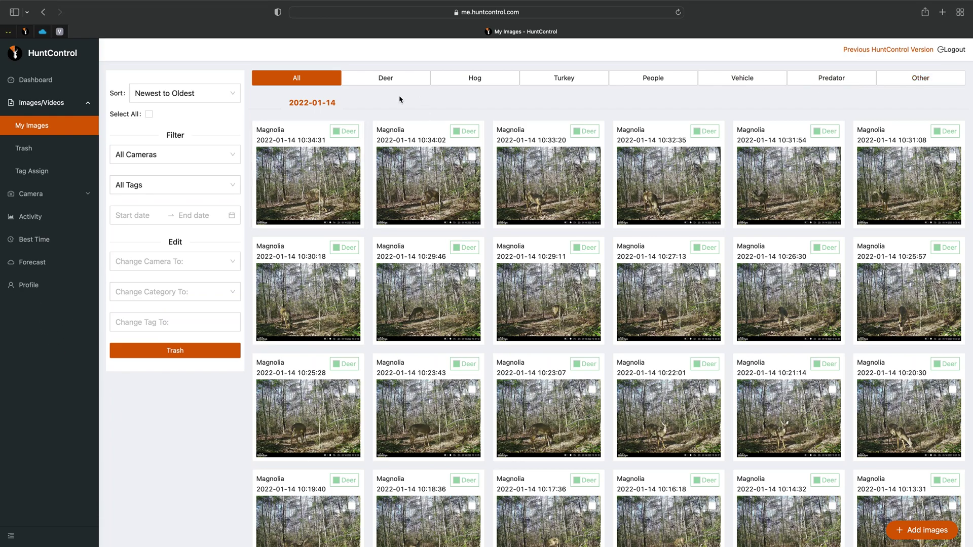
pyautogui.click(388, 81)
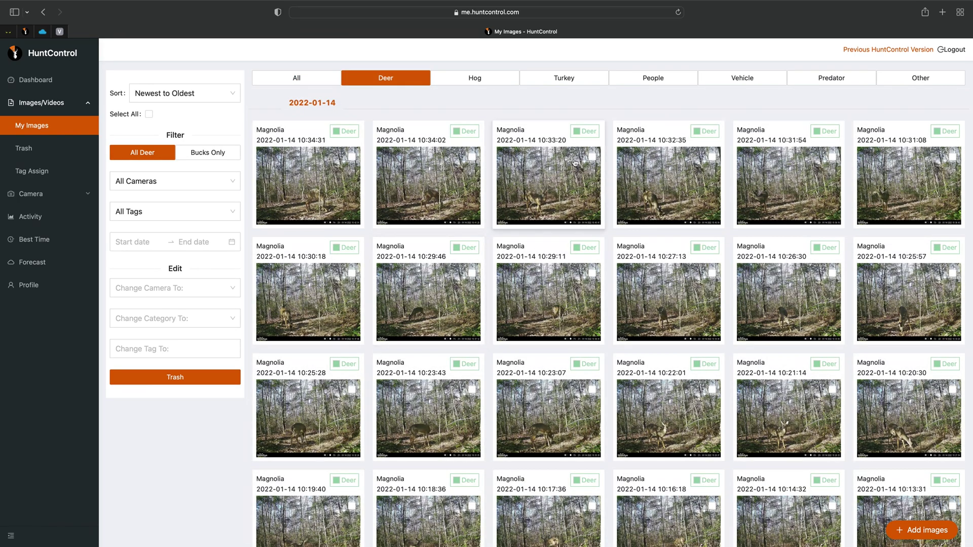
pyautogui.click(477, 79)
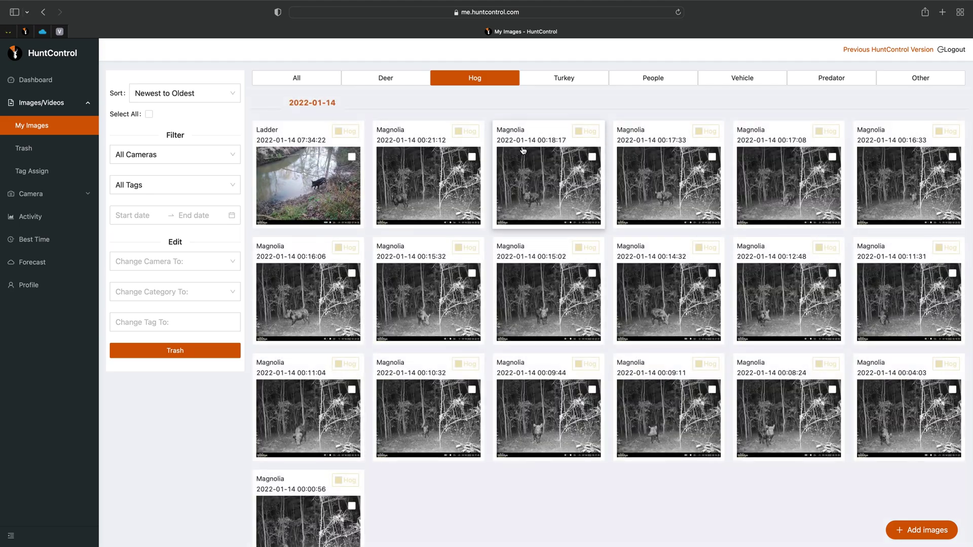
pyautogui.click(543, 83)
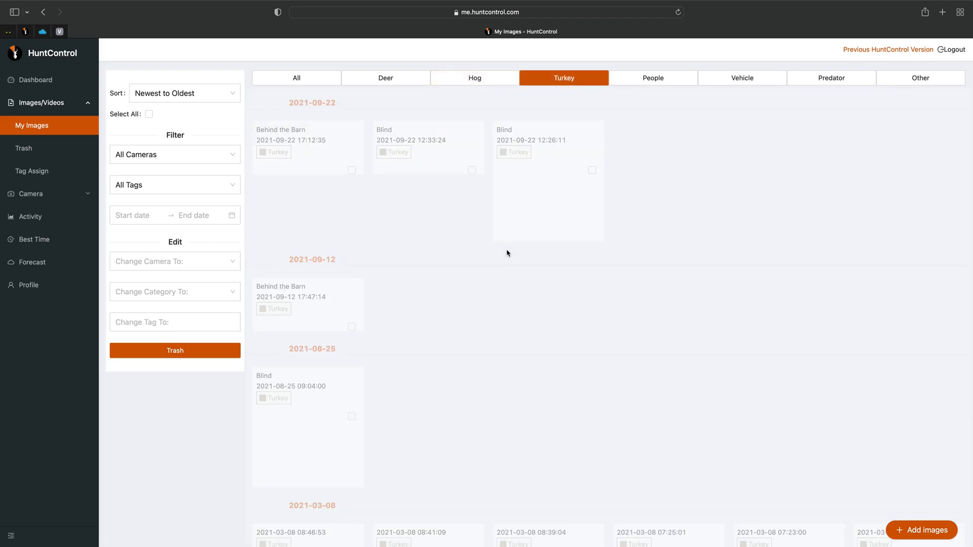
pyautogui.click(296, 78)
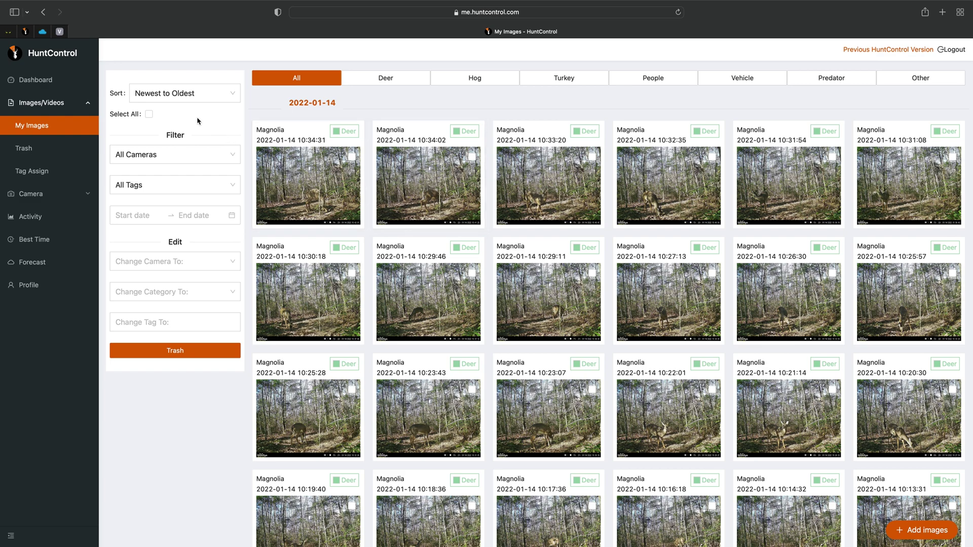
pyautogui.click(194, 96)
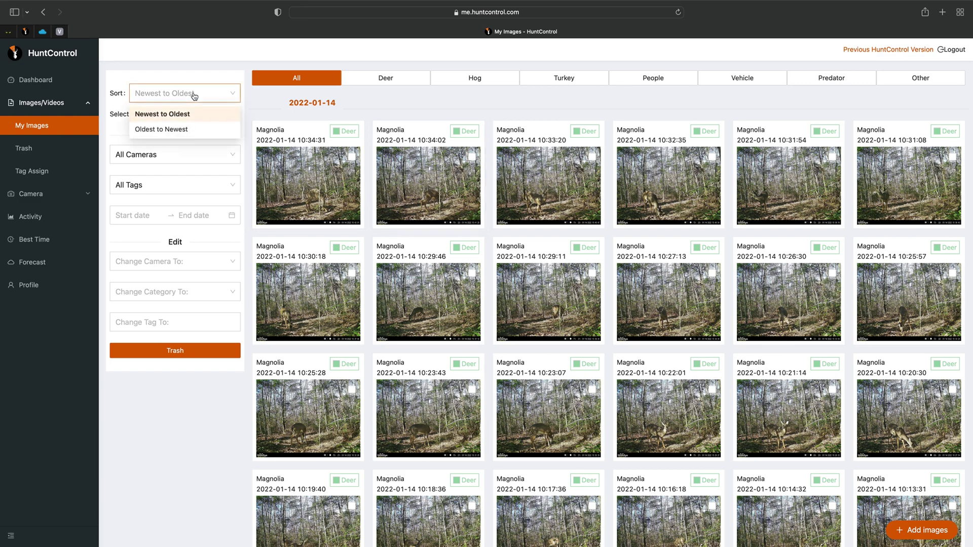
pyautogui.click(114, 121)
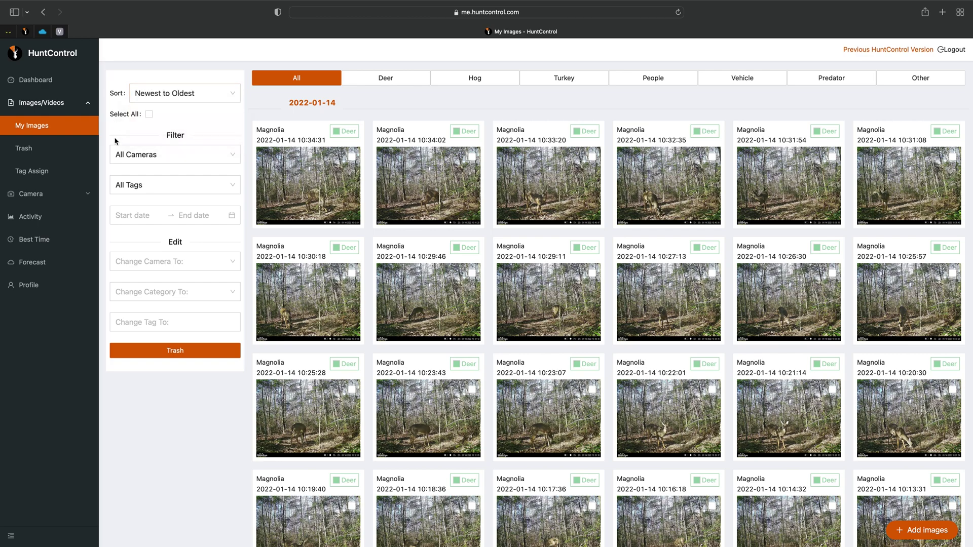
pyautogui.click(149, 115)
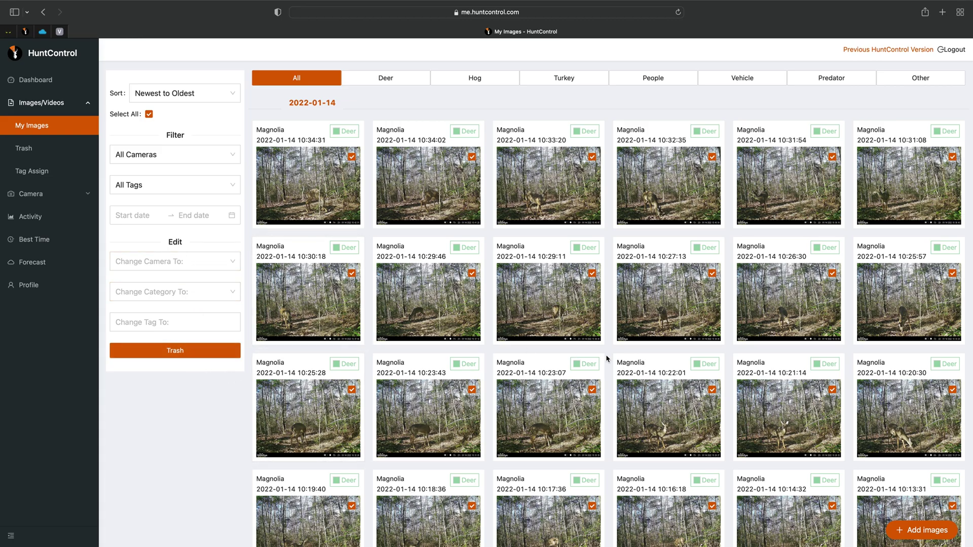
pyautogui.scroll(-5, 607, 359)
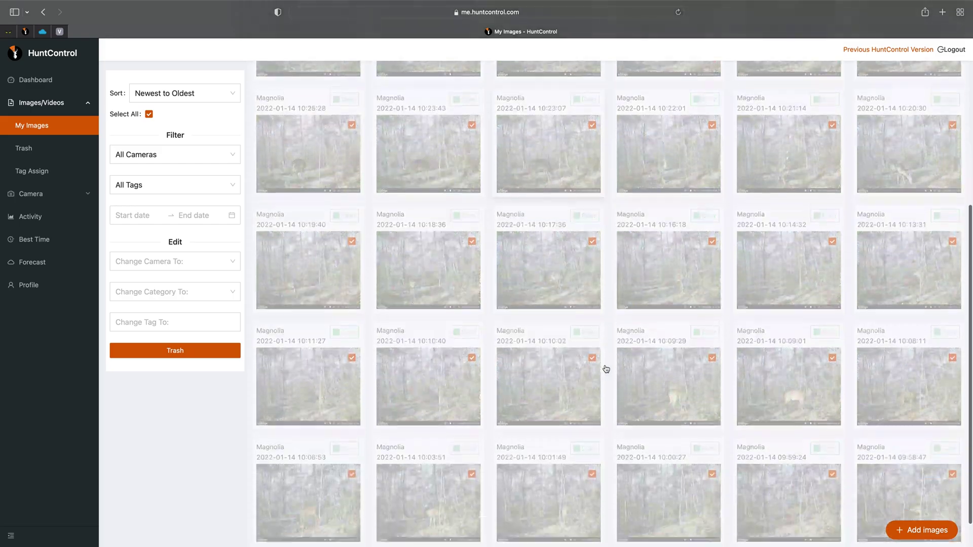
pyautogui.scroll(-5, 607, 369)
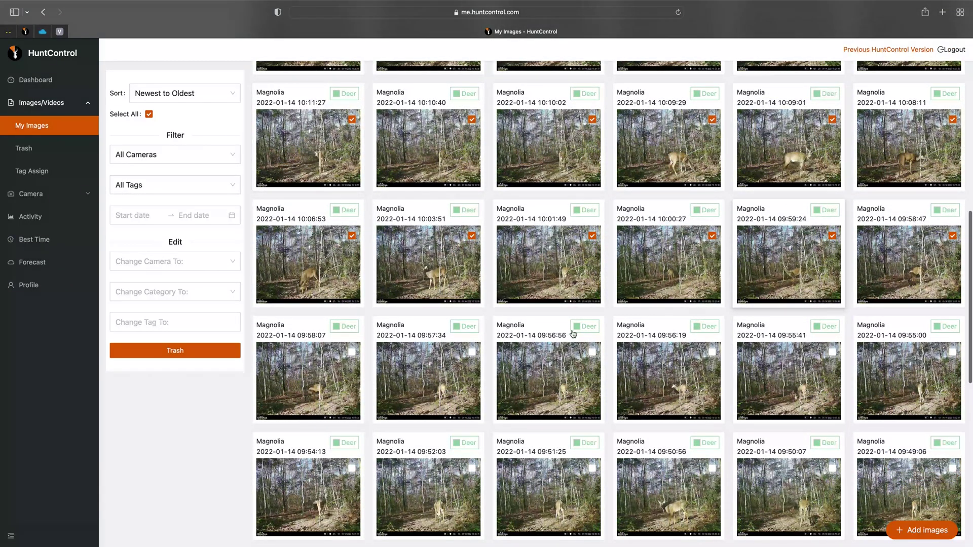
pyautogui.scroll(-15, 577, 345)
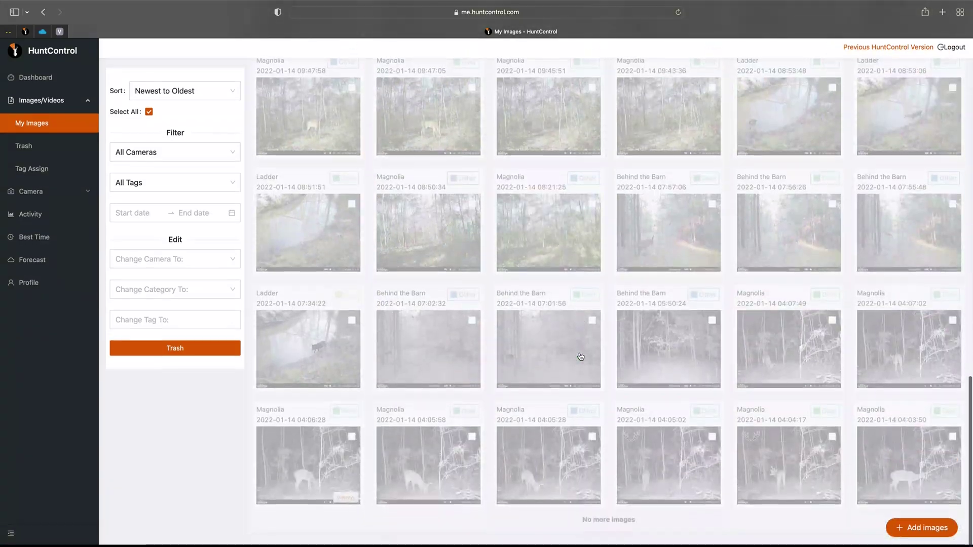
pyautogui.scroll(-5, 581, 357)
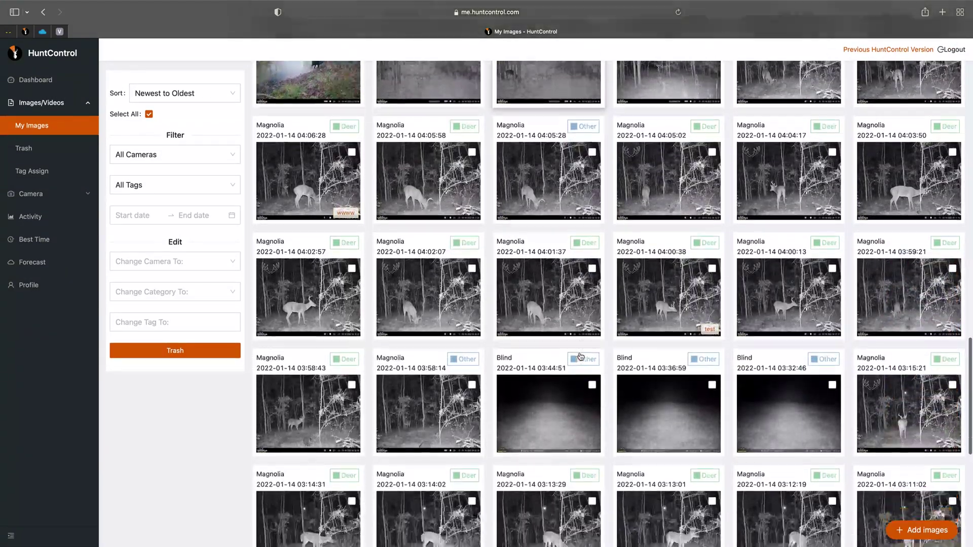
pyautogui.scroll(-8, 581, 356)
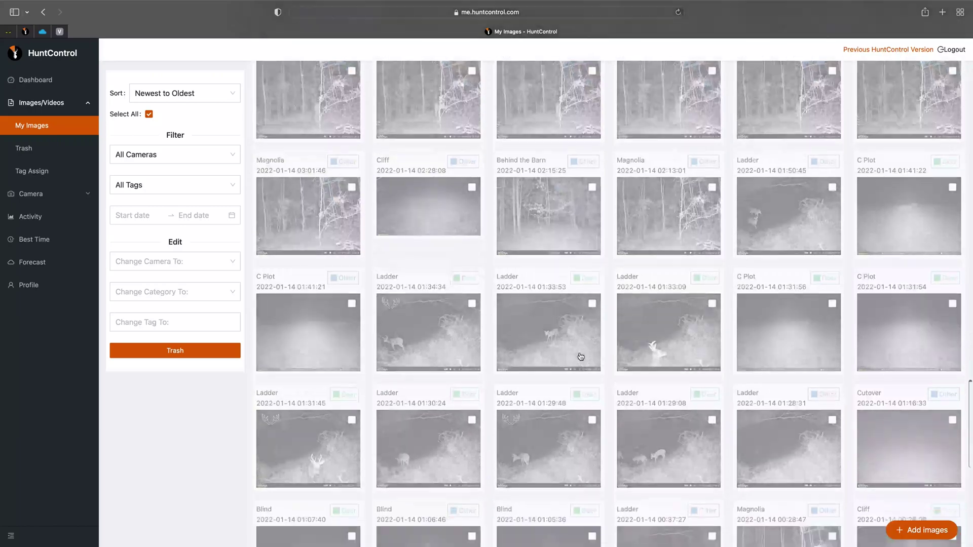
pyautogui.scroll(-3, 581, 357)
pyautogui.click(149, 114)
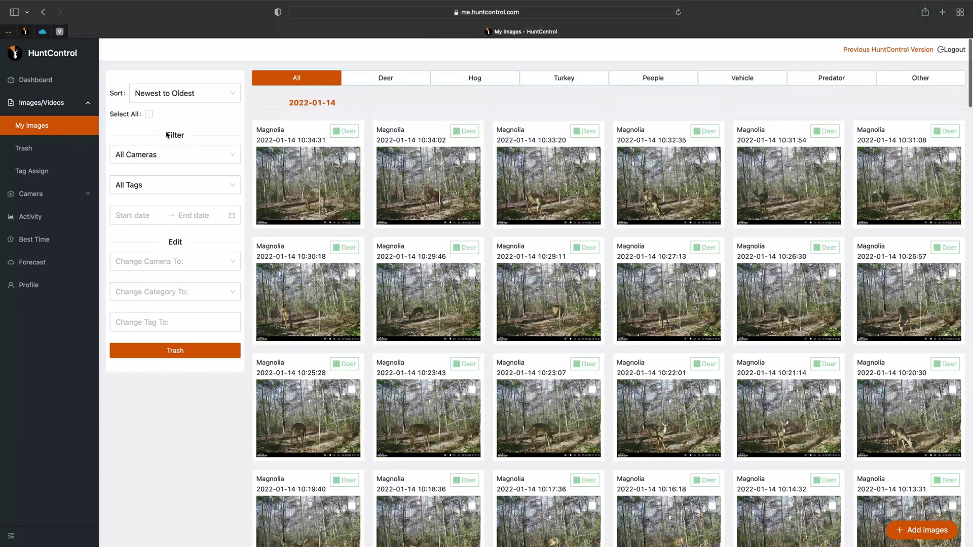
pyautogui.click(228, 153)
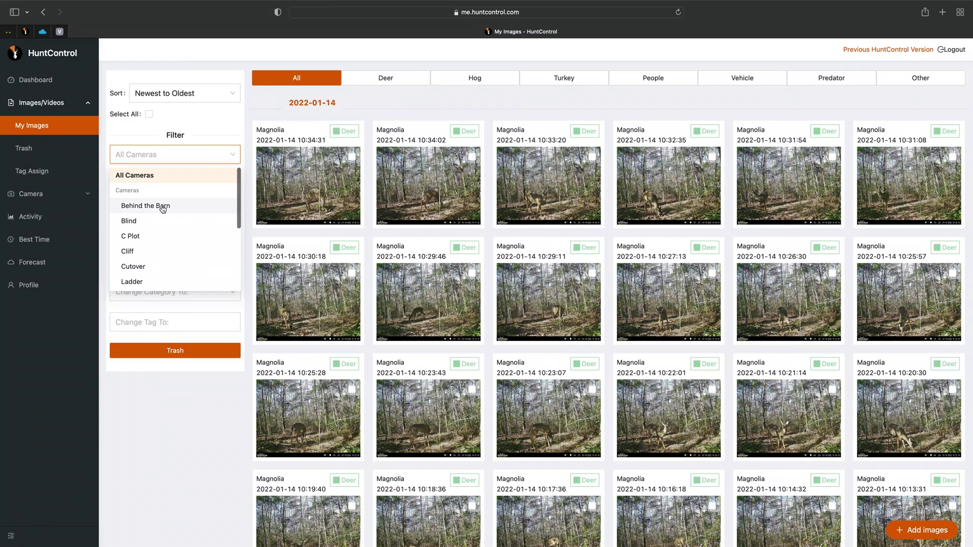
pyautogui.click(133, 282)
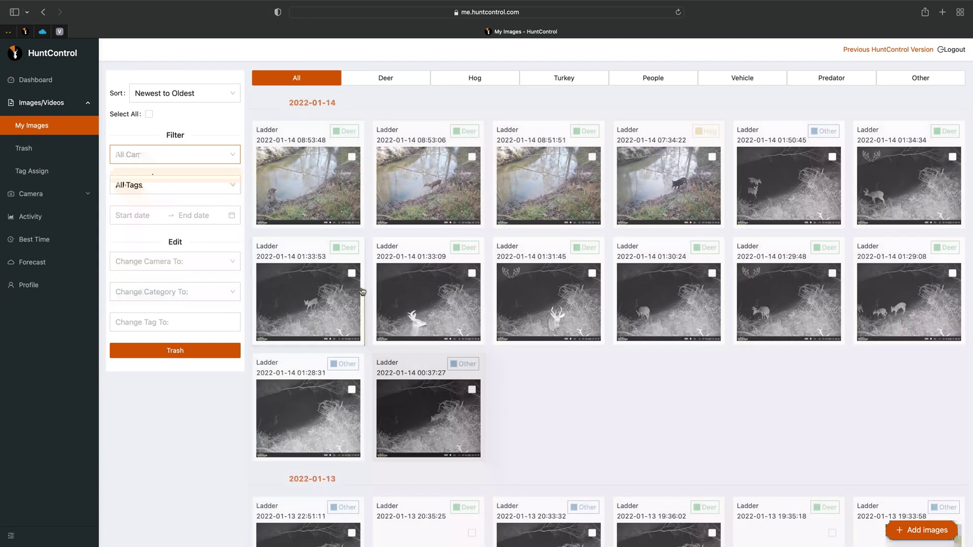
pyautogui.scroll(-3, 634, 359)
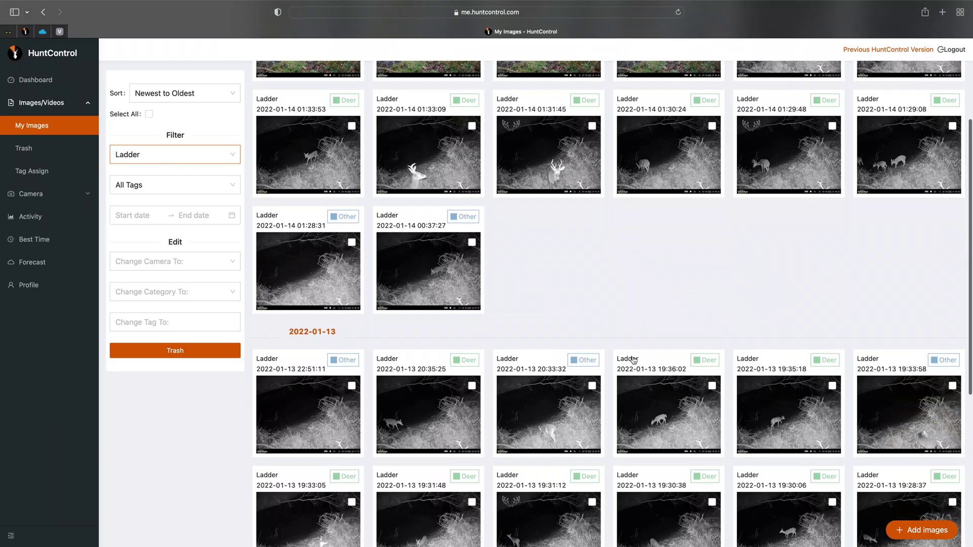
pyautogui.click(32, 125)
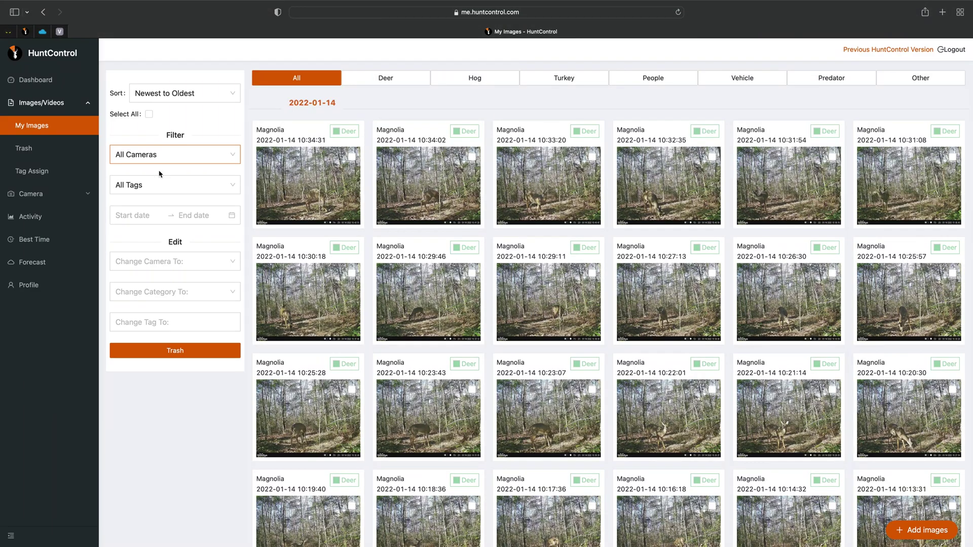
pyautogui.click(214, 193)
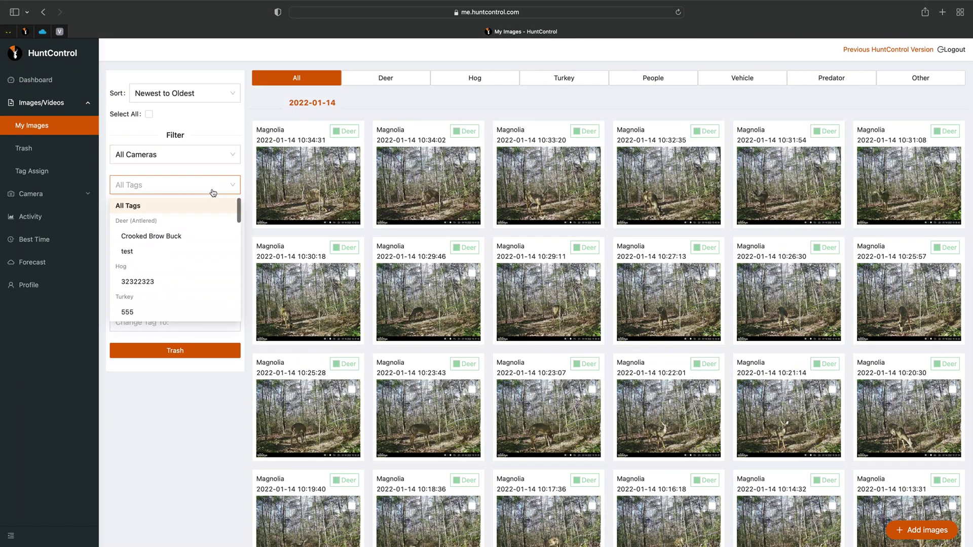
pyautogui.click(157, 236)
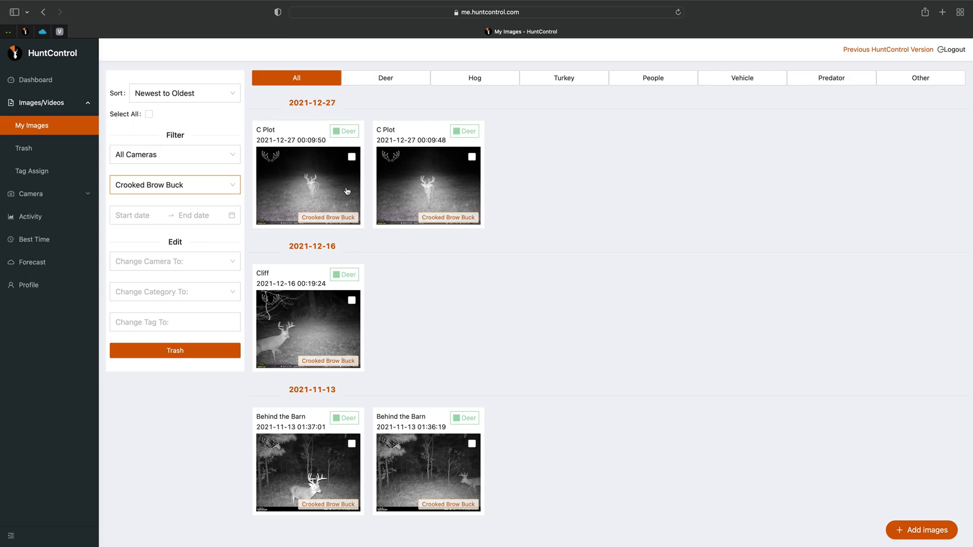
pyautogui.click(176, 188)
pyautogui.click(133, 209)
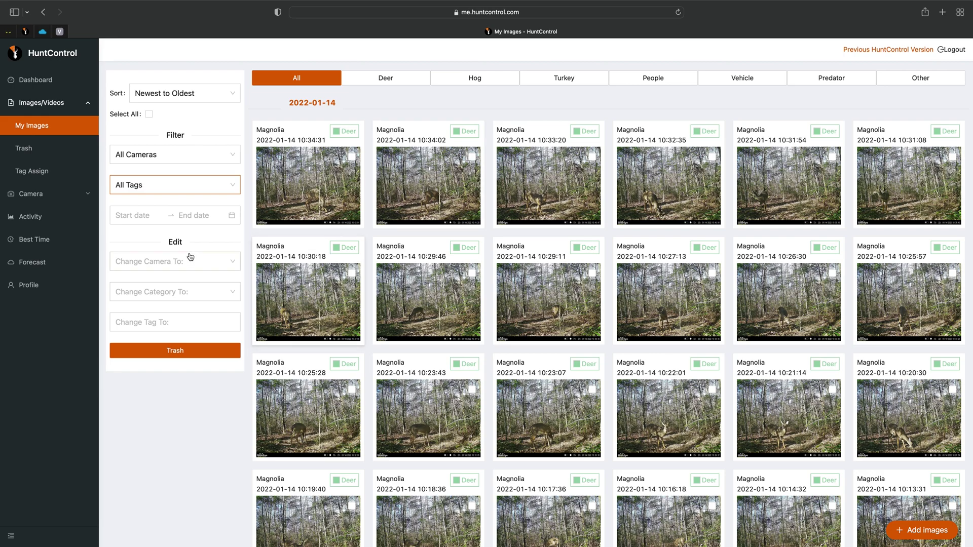
pyautogui.click(133, 219)
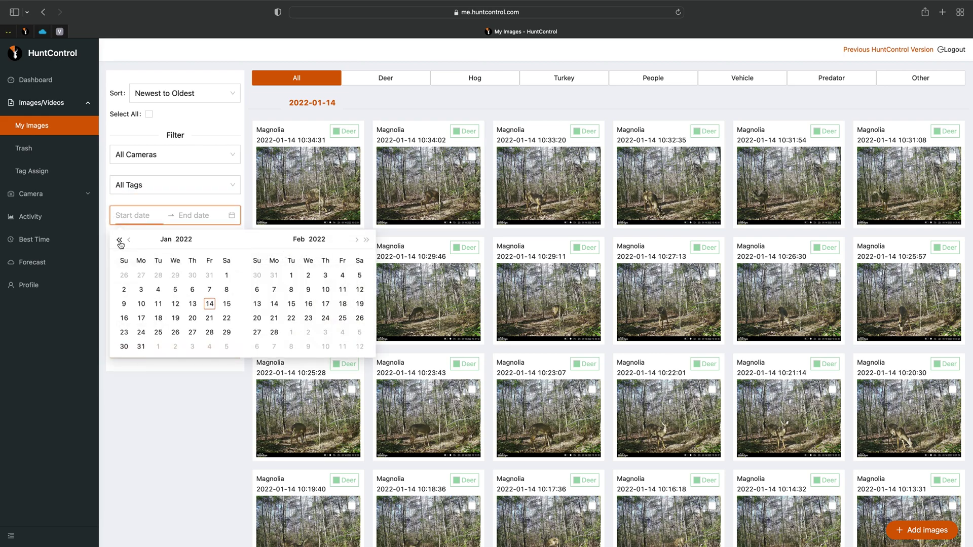
pyautogui.click(127, 240)
pyautogui.click(127, 240)
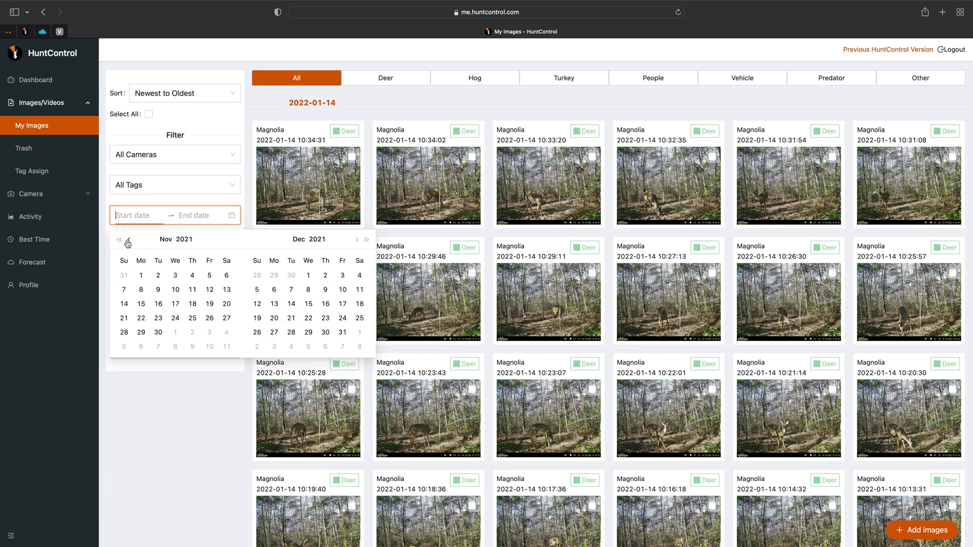
pyautogui.click(142, 276)
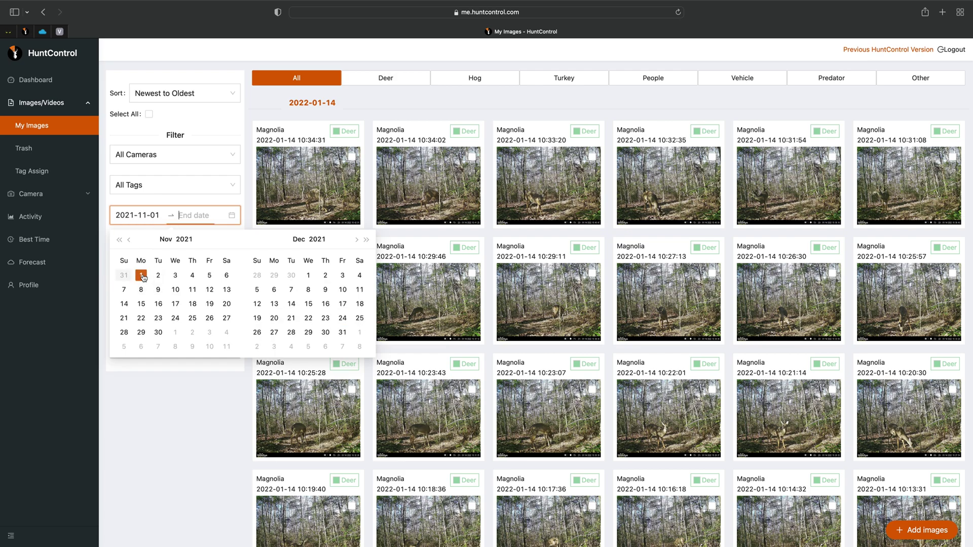
pyautogui.click(159, 332)
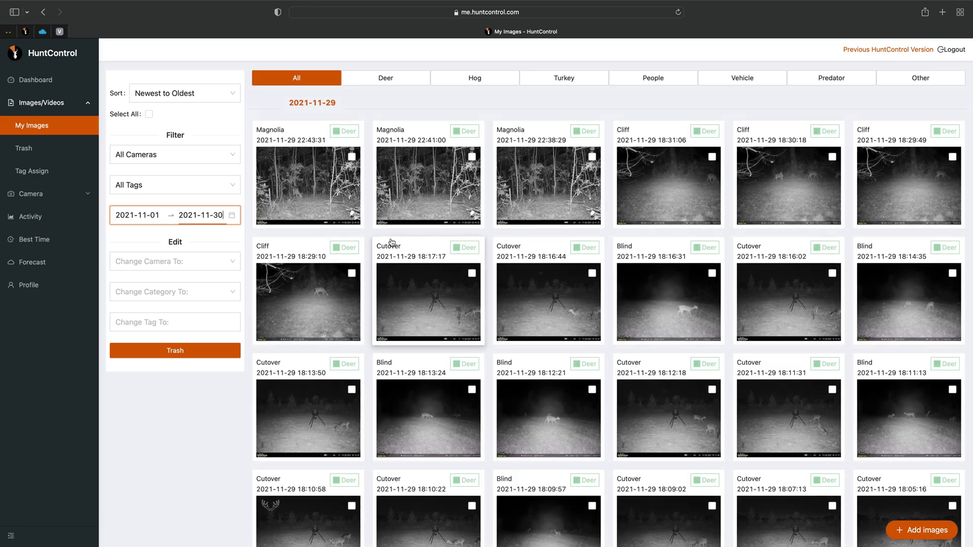
pyautogui.scroll(-5, 647, 320)
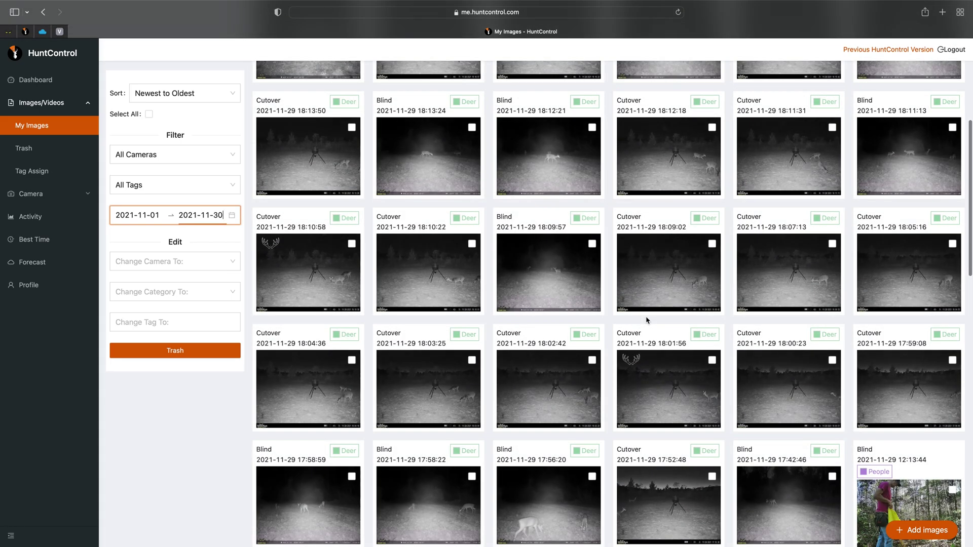
pyautogui.click(232, 215)
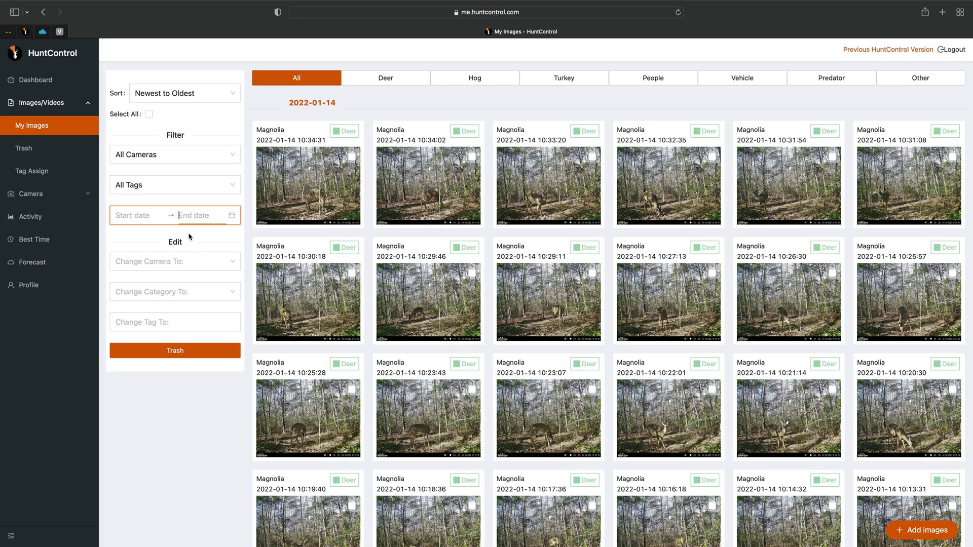
pyautogui.scroll(-2, 719, 361)
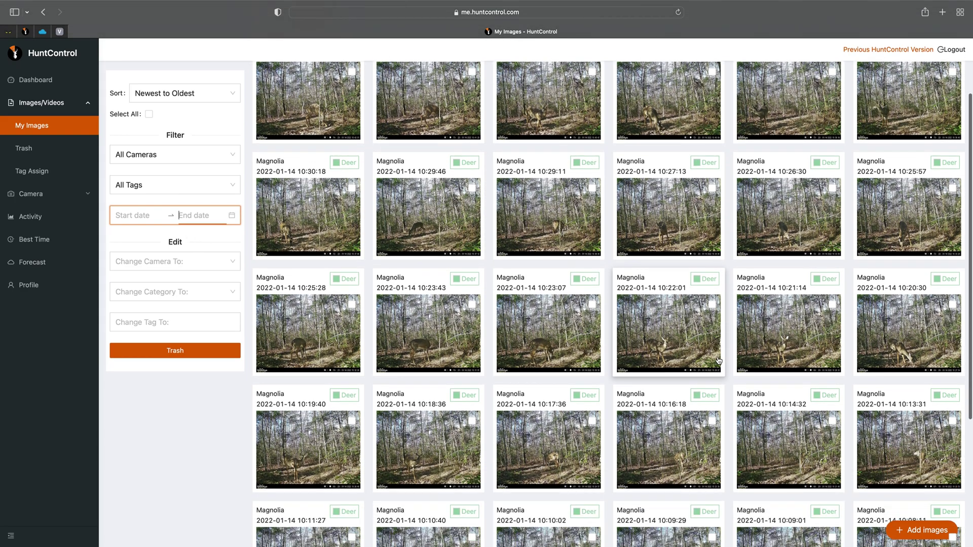
pyautogui.scroll(-5, 719, 361)
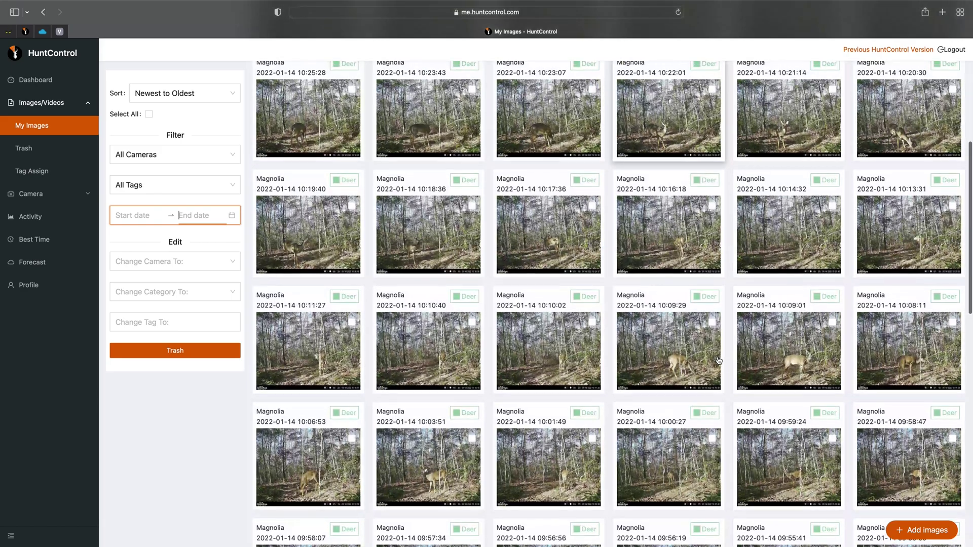
pyautogui.scroll(-6, 719, 361)
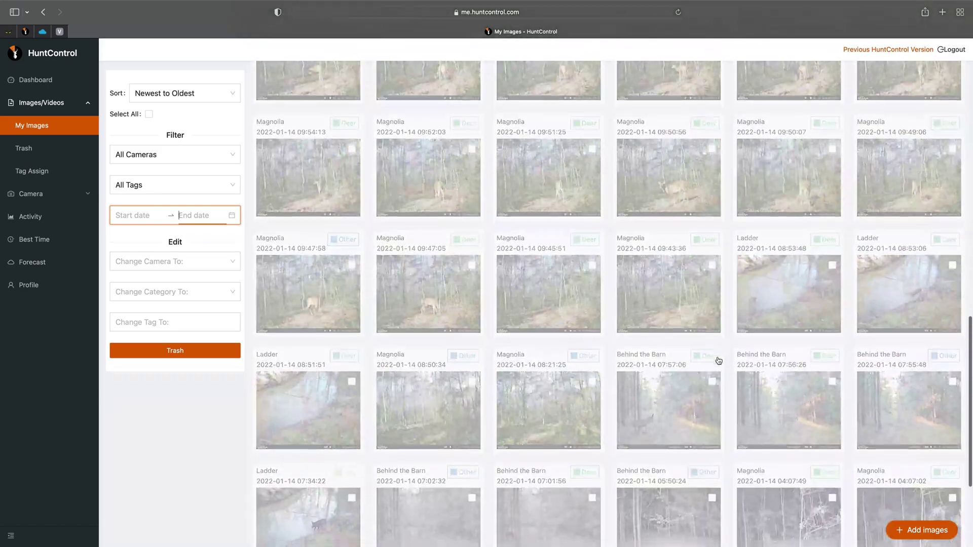
# Recategorize the Magnolia 09:47:58 photo from Other to Deer (Non Antlered).
pyautogui.scroll(-1, 411, 293)
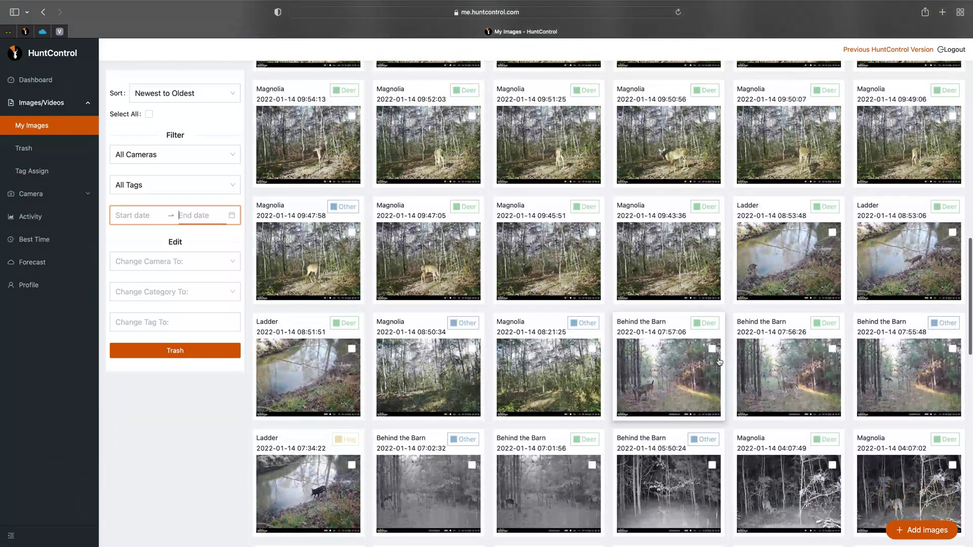
pyautogui.click(328, 274)
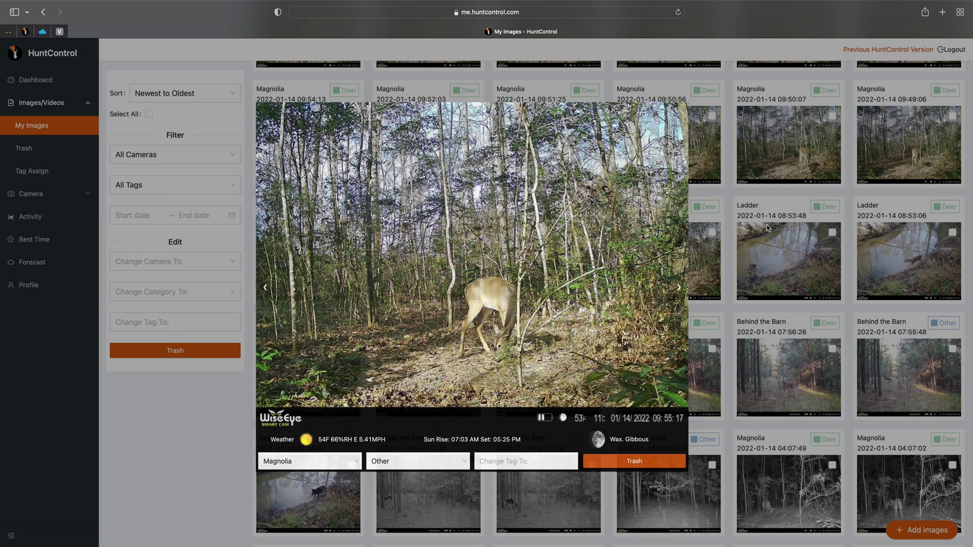
pyautogui.press('Escape')
pyautogui.click(352, 233)
pyautogui.click(194, 293)
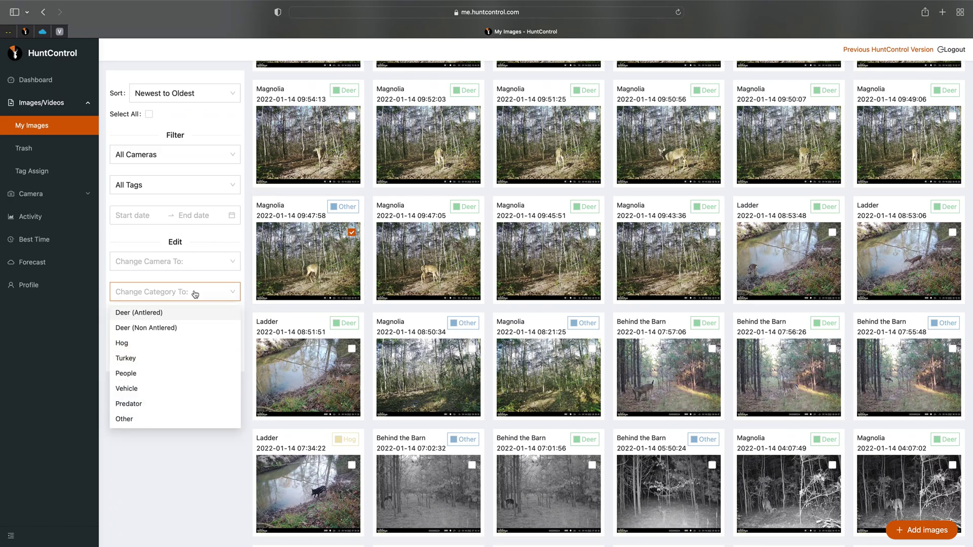
pyautogui.click(146, 333)
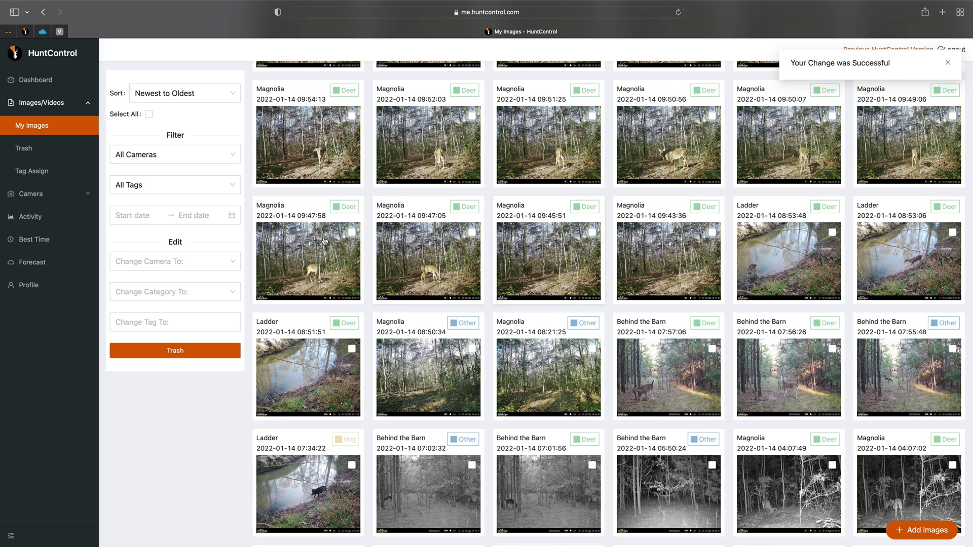
pyautogui.scroll(-7, 447, 254)
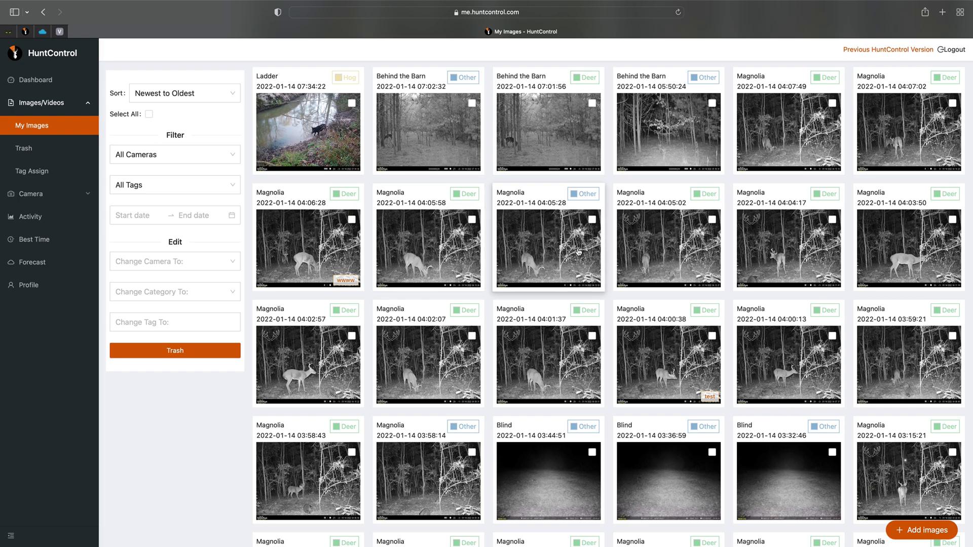
# Categorize the 04:05:28, 04:05:58 and 04:06:28 Magnolia photos as Deer (Antlered).
pyautogui.click(592, 220)
pyautogui.click(472, 220)
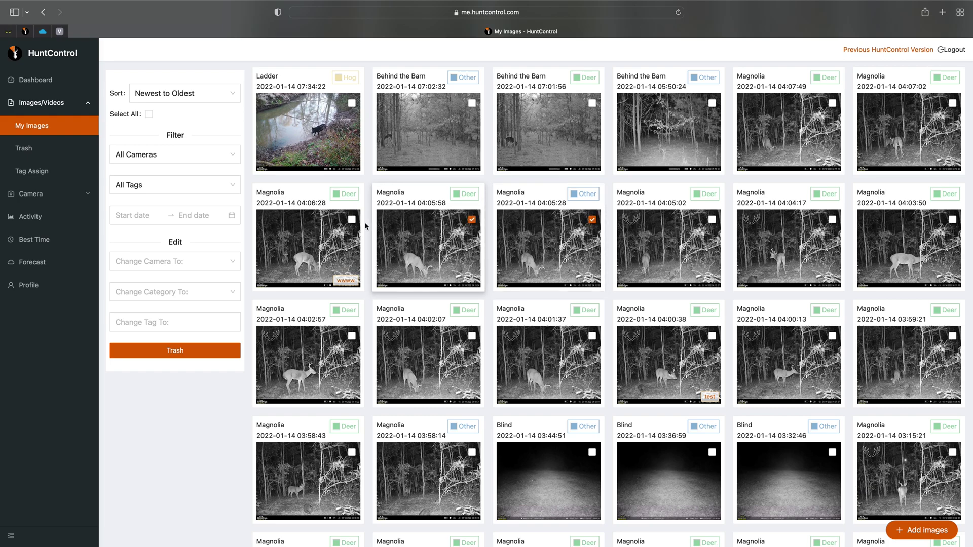
pyautogui.click(352, 220)
pyautogui.click(160, 293)
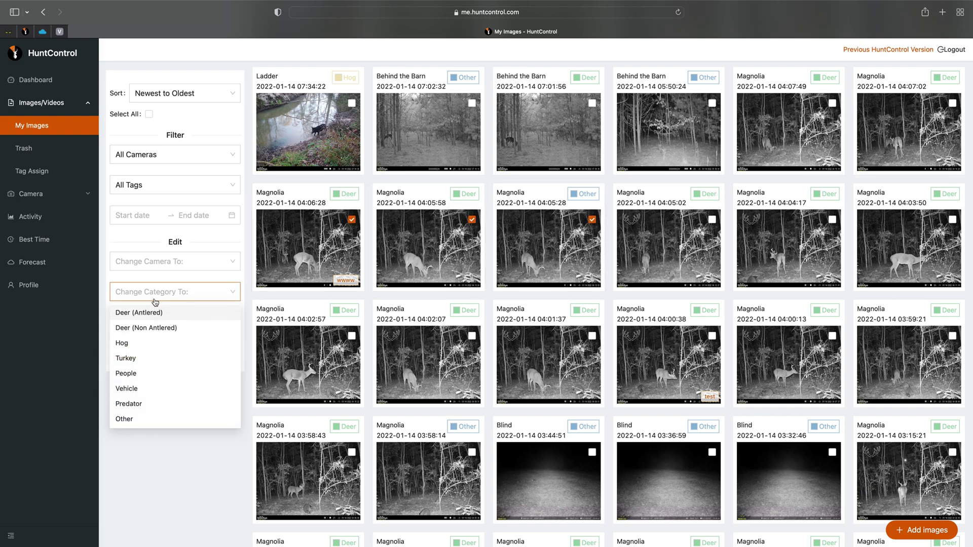
pyautogui.click(144, 314)
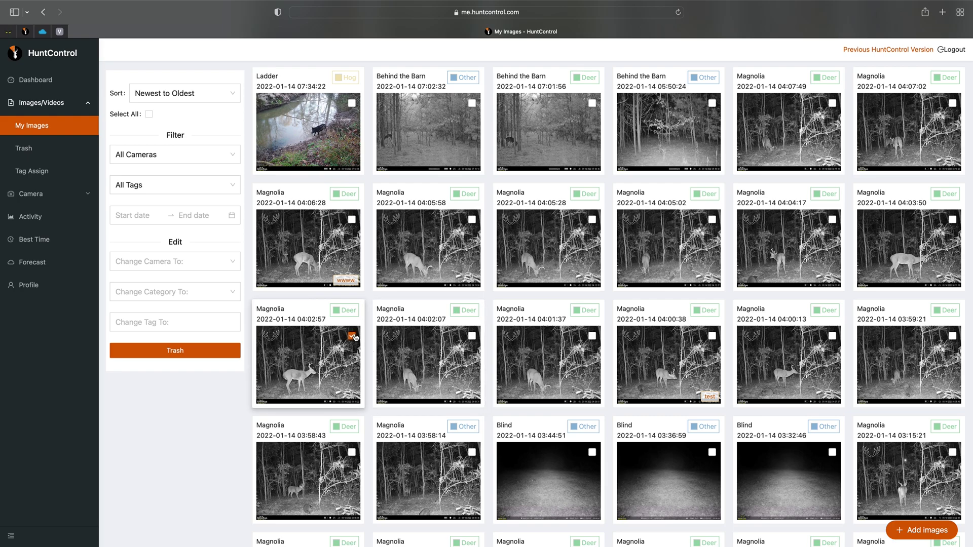
# Tag the 04:02:57 Magnolia photo as test.
pyautogui.click(157, 323)
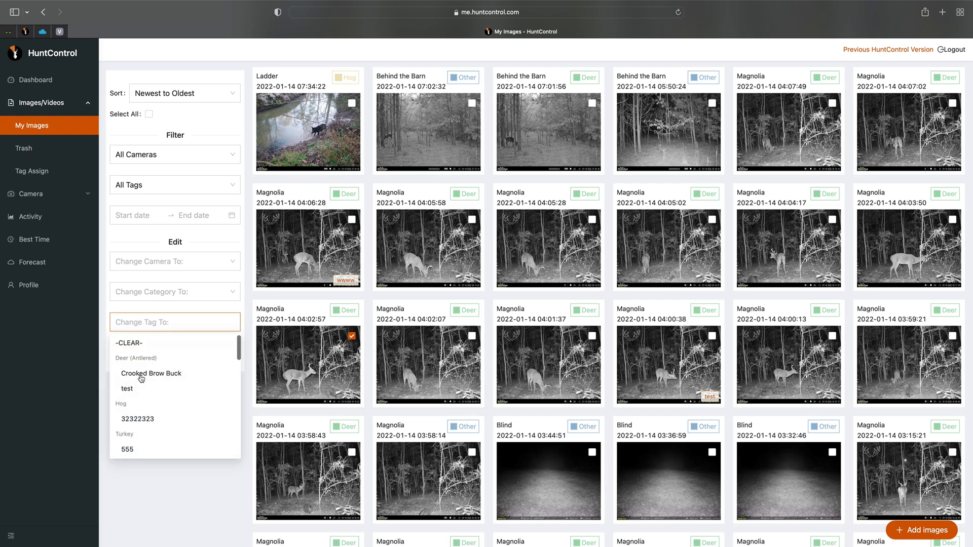
pyautogui.click(128, 389)
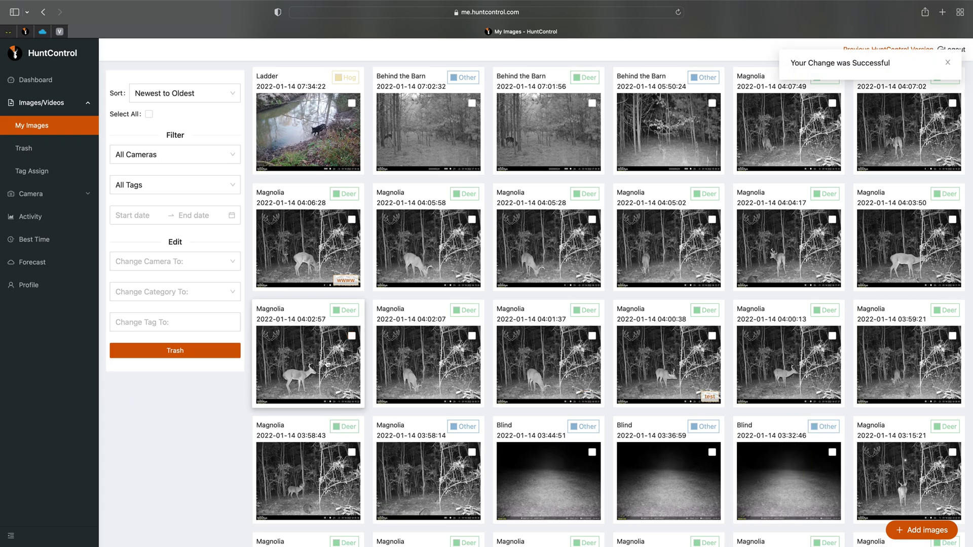
pyautogui.scroll(-9, 777, 249)
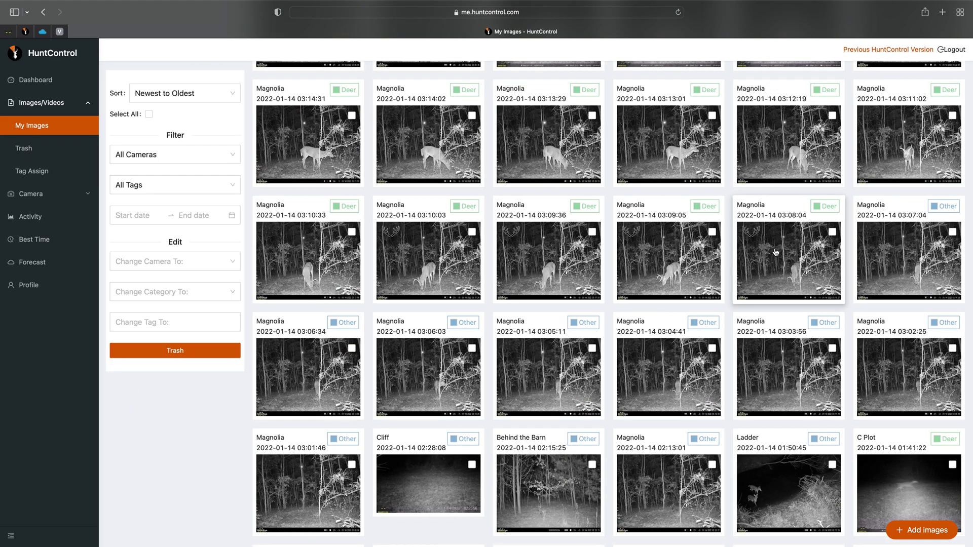
# In the photo viewer, recategorize the 03:07:04 photo from Other to Deer (Antlered).
pyautogui.click(895, 264)
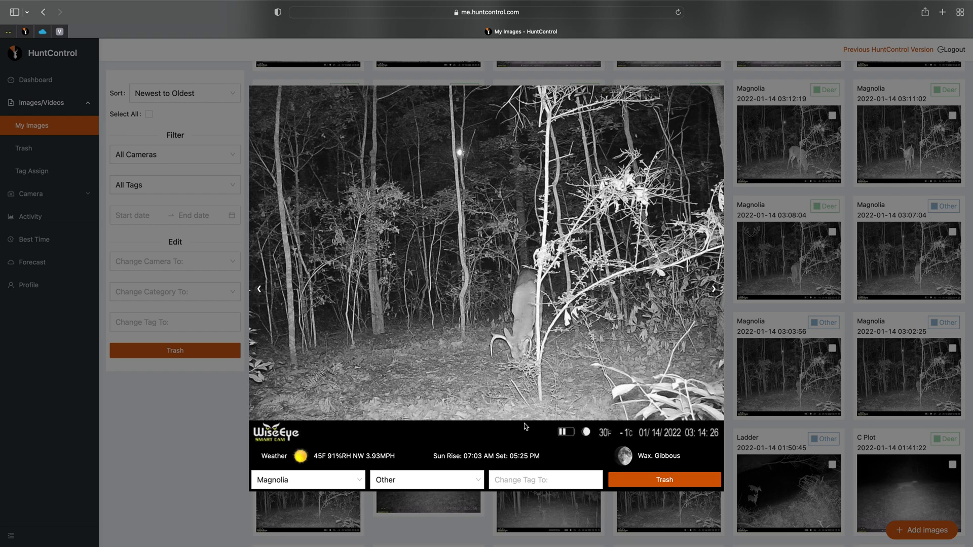
pyautogui.click(440, 483)
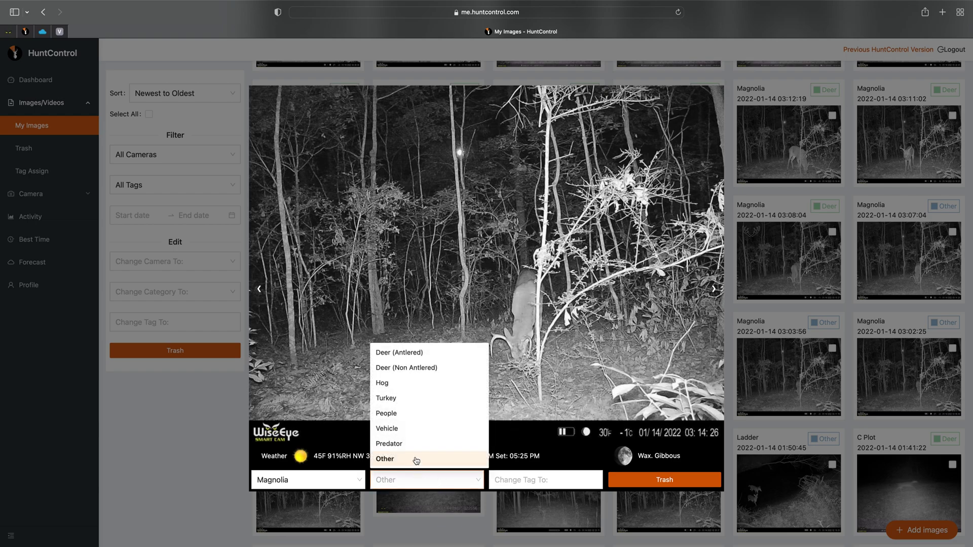
pyautogui.click(397, 353)
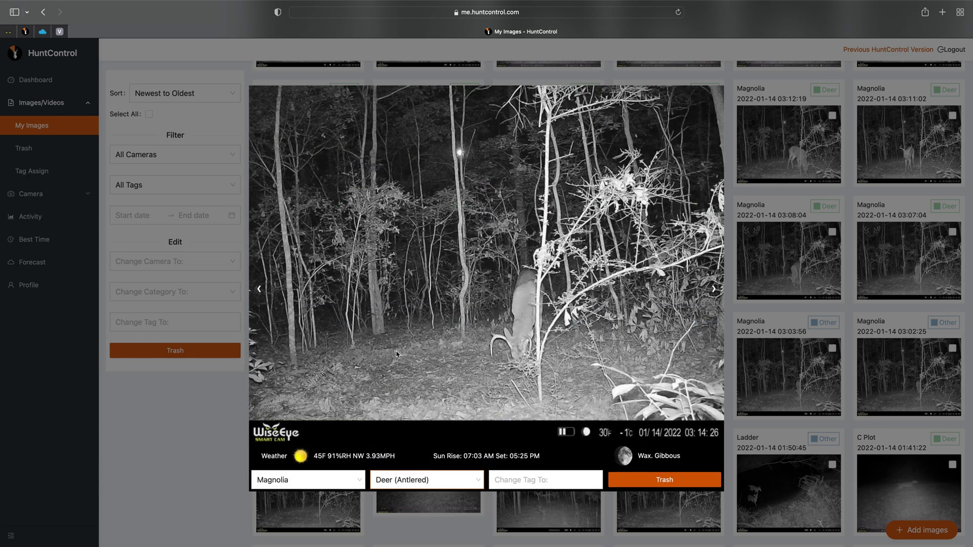
# Browse the neighbouring newer photos, then close the viewer.
pyautogui.click(258, 289)
pyautogui.click(258, 289)
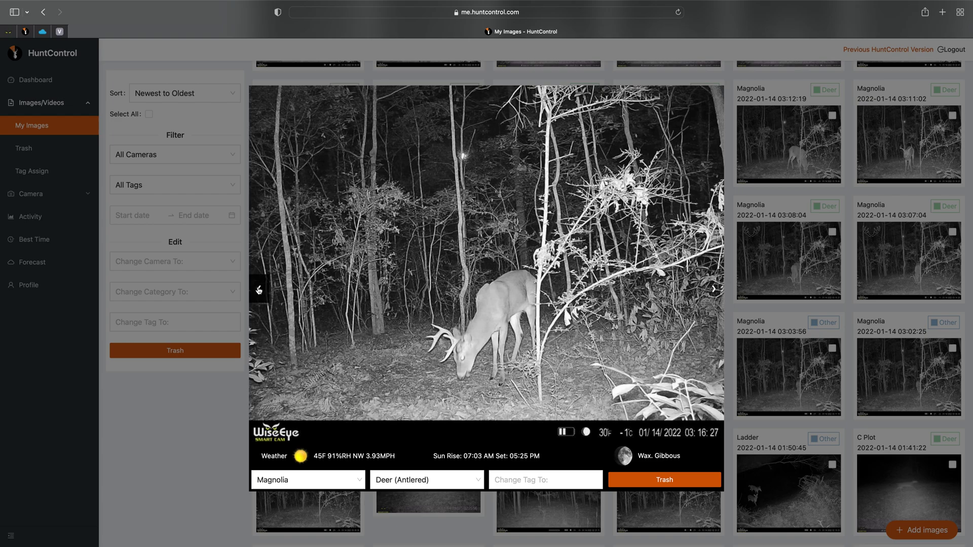
pyautogui.click(258, 289)
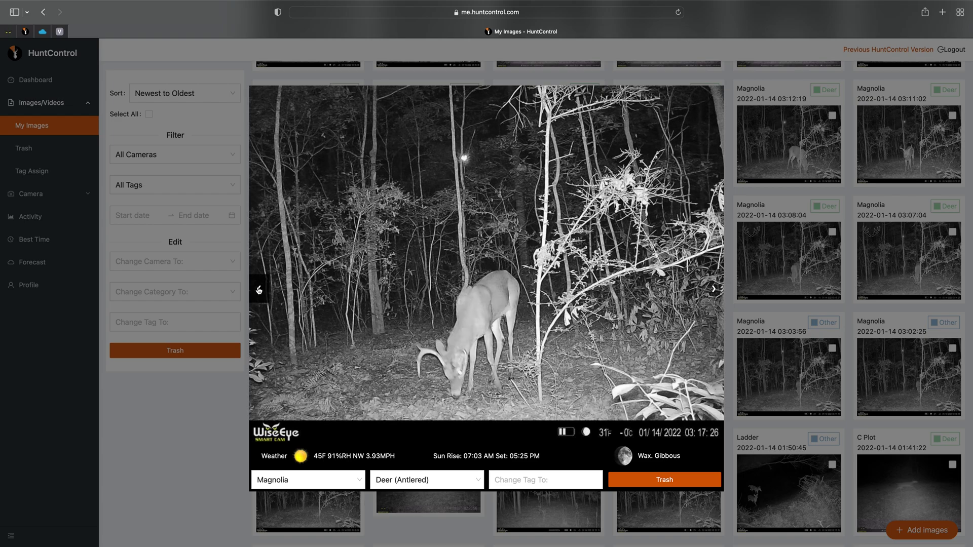
pyautogui.click(258, 289)
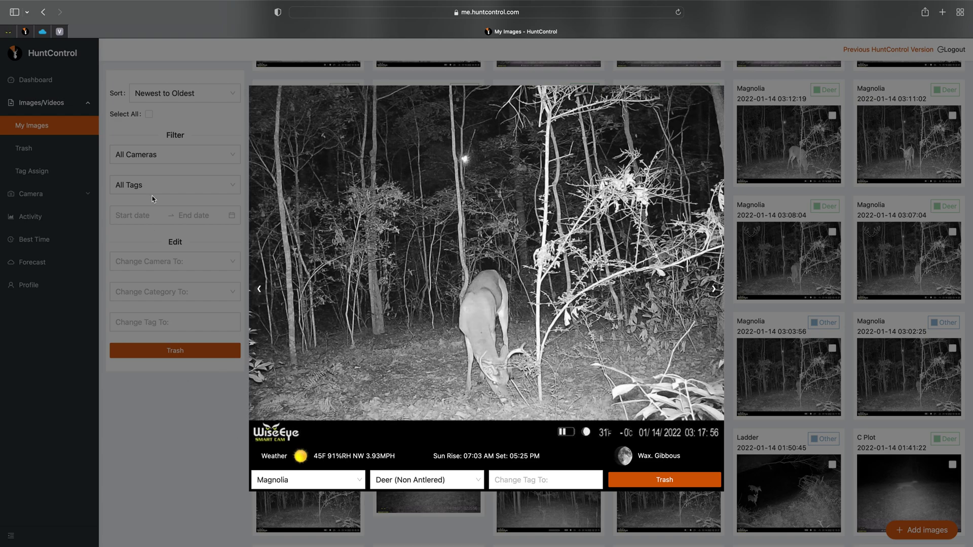
pyautogui.click(187, 115)
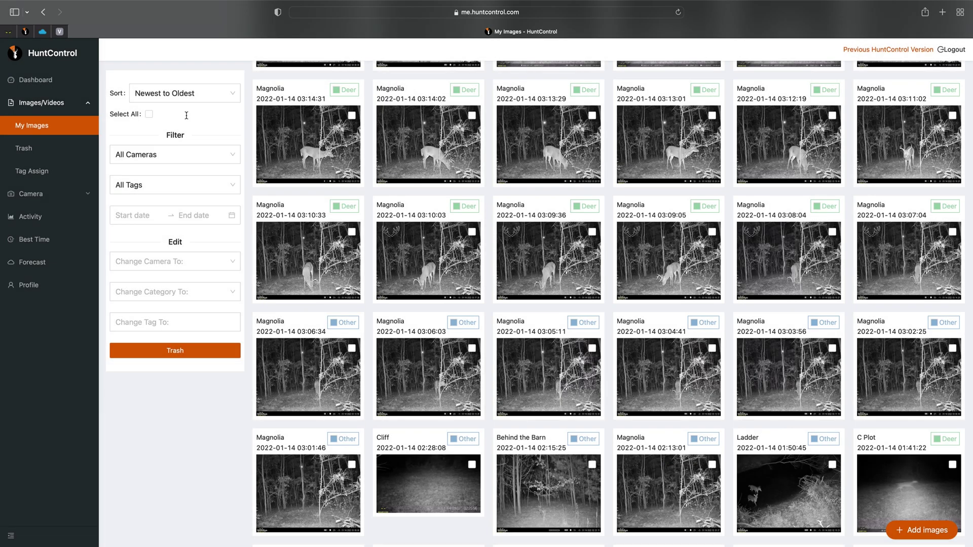
# Open the Add images upload page that asks for a camera.
pyautogui.scroll(15, 276, 99)
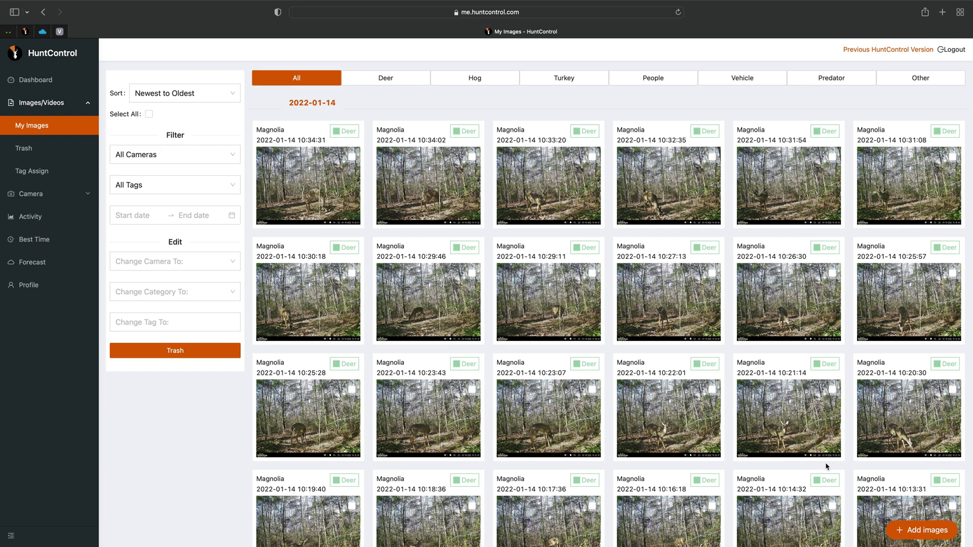
pyautogui.click(916, 533)
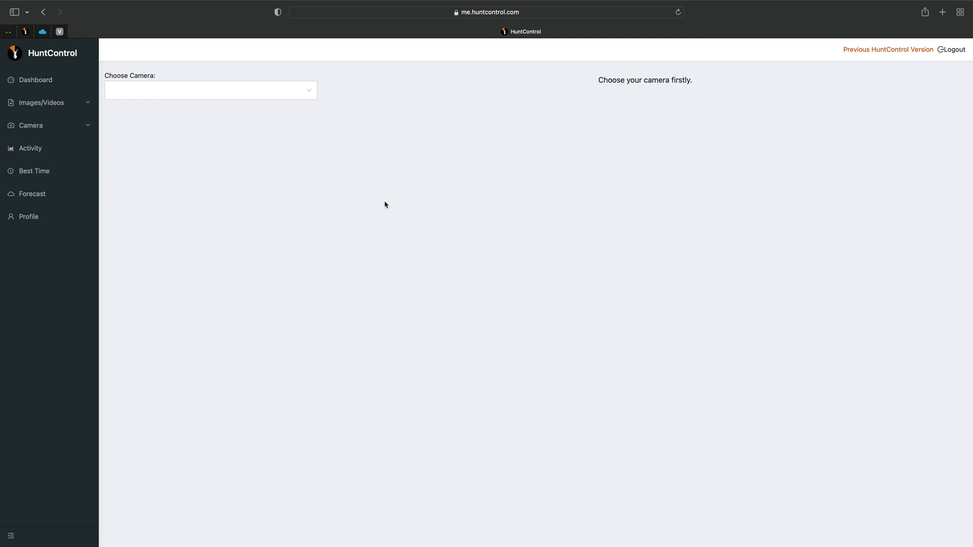
# Upload twelve Pics From SmartCam photos to the Mini Test camera, then return to My Images.
pyautogui.click(308, 91)
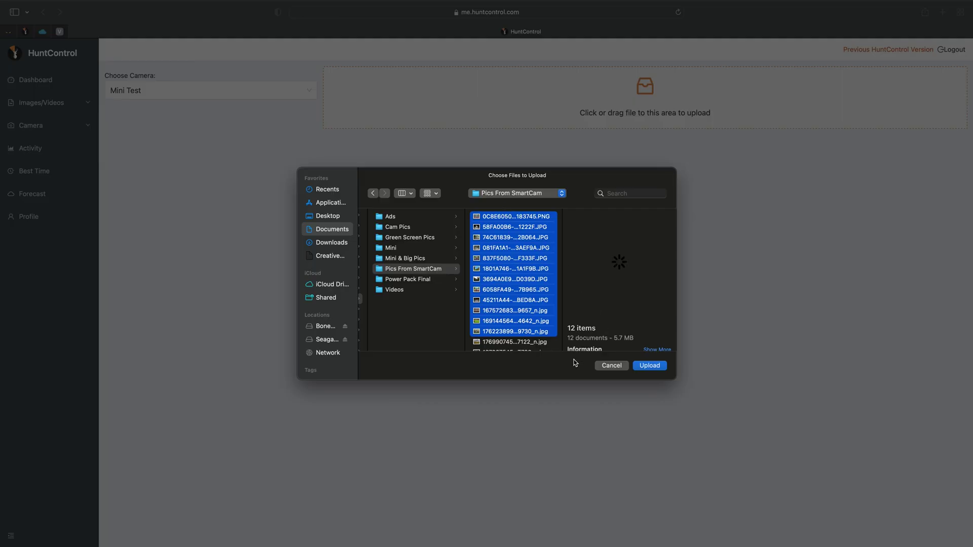
pyautogui.click(646, 367)
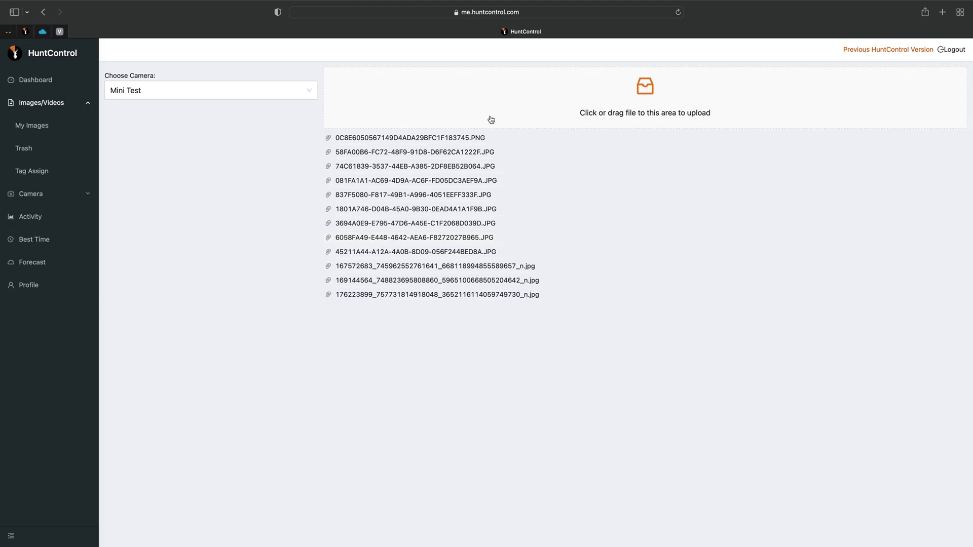
pyautogui.click(38, 125)
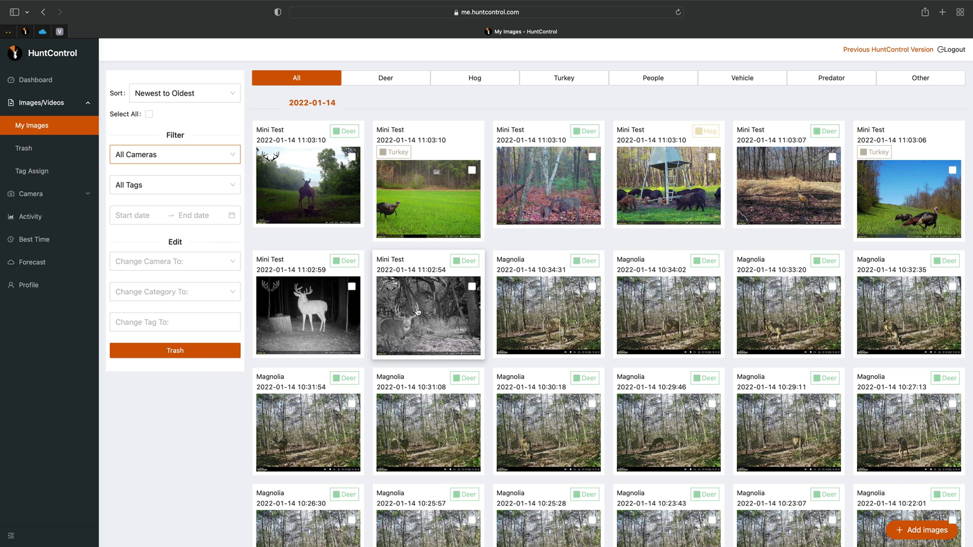
# Move the eight new Mini Test photos, including 11:02:59 and 11:02:54, to Trash and view it.
pyautogui.moveTo(592, 227); pyautogui.dragTo(595, 227)
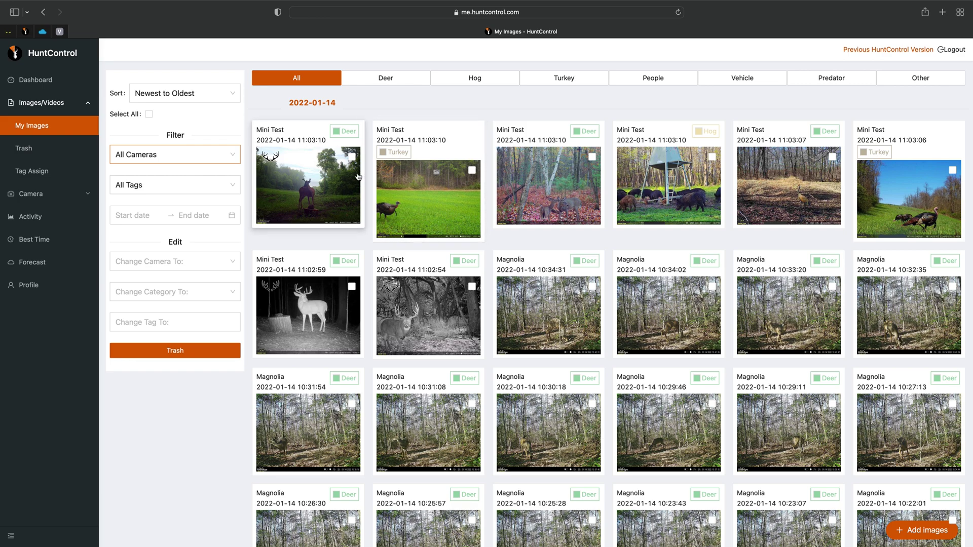
pyautogui.click(353, 158)
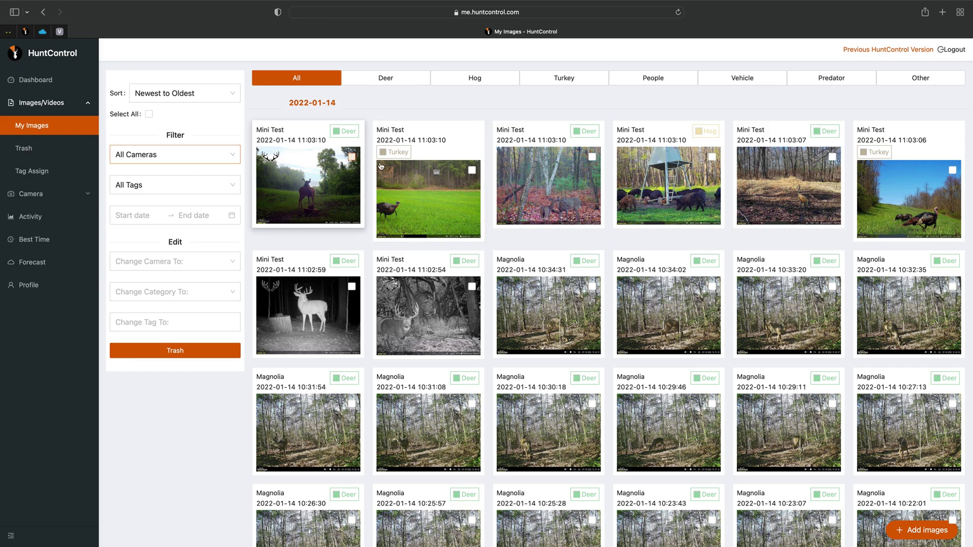
pyautogui.click(472, 171)
pyautogui.click(592, 157)
pyautogui.click(712, 157)
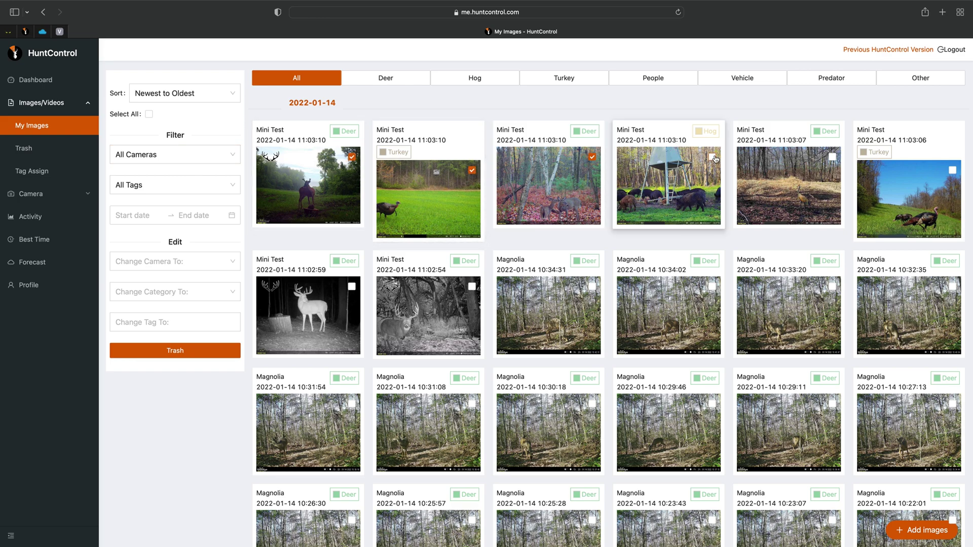
pyautogui.click(832, 158)
pyautogui.click(952, 170)
pyautogui.click(352, 287)
pyautogui.click(472, 287)
pyautogui.click(171, 354)
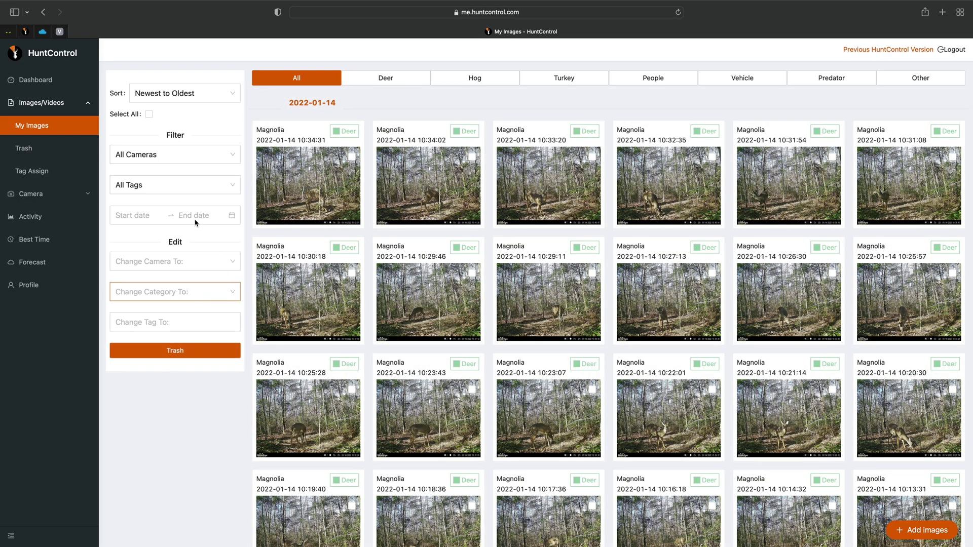
pyautogui.click(24, 148)
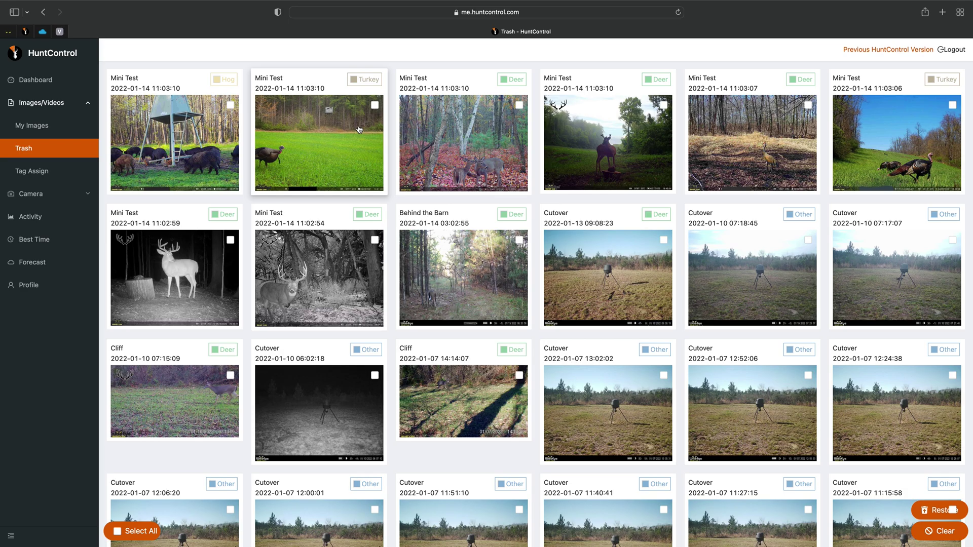
# Permanently clear the 11:02:54 Mini Test deer photo from Trash and go back to My Images.
pyautogui.click(374, 105)
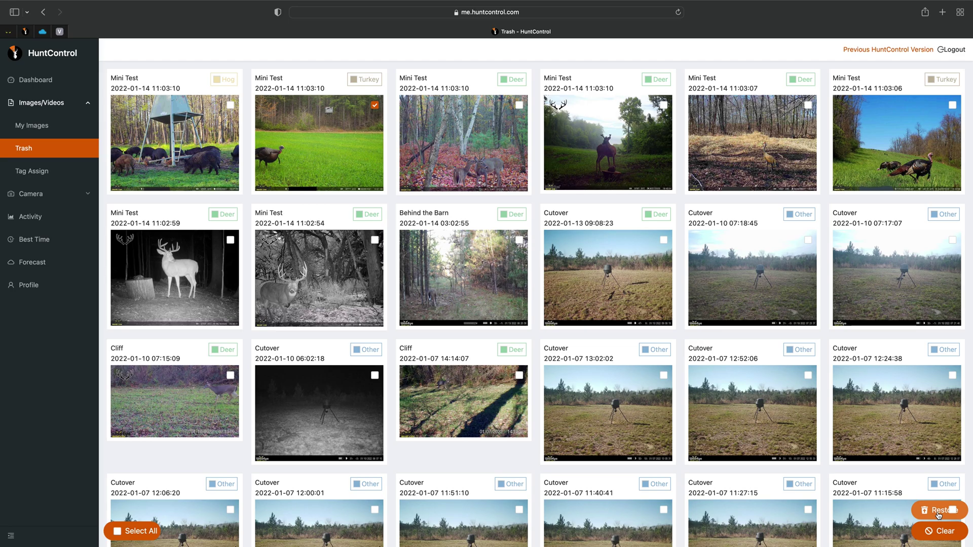
pyautogui.click(376, 107)
pyautogui.click(376, 106)
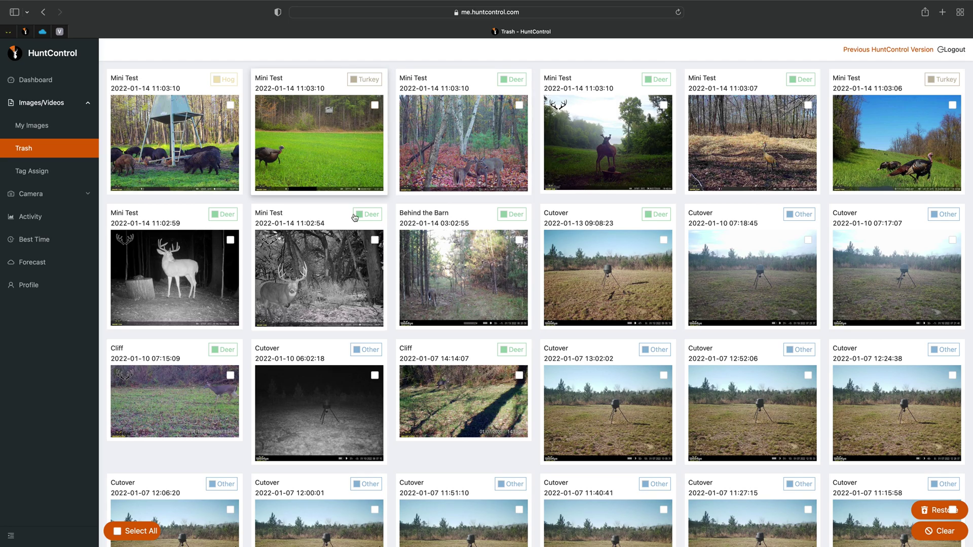
pyautogui.click(375, 243)
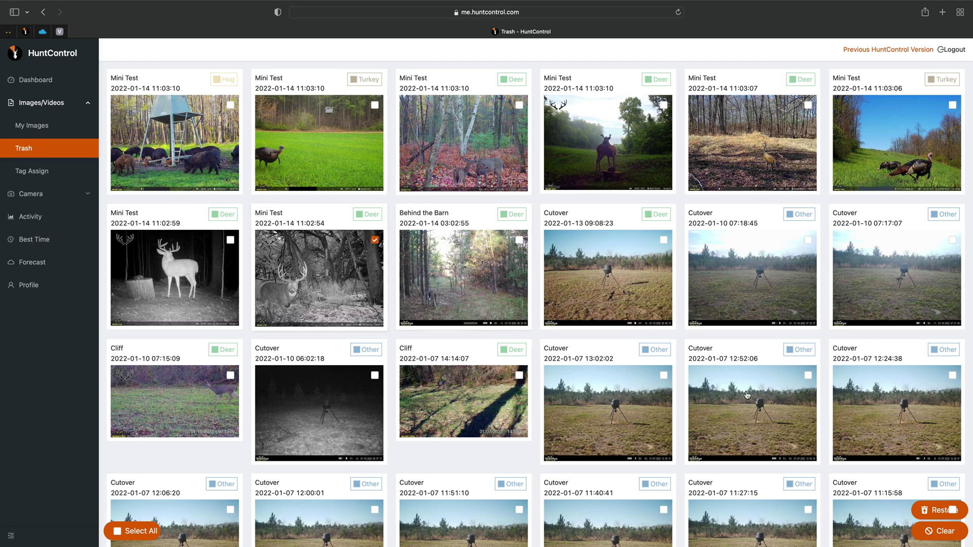
pyautogui.click(937, 533)
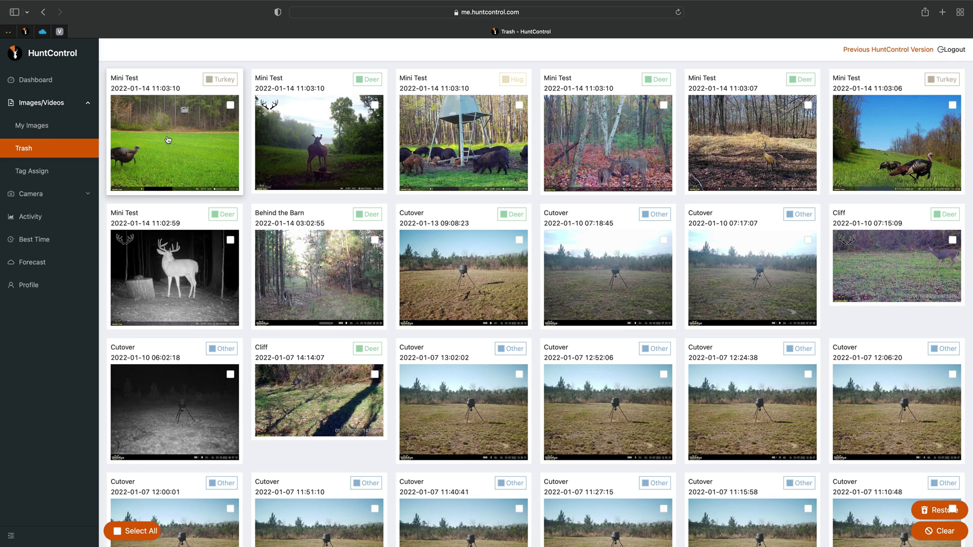
pyautogui.click(32, 130)
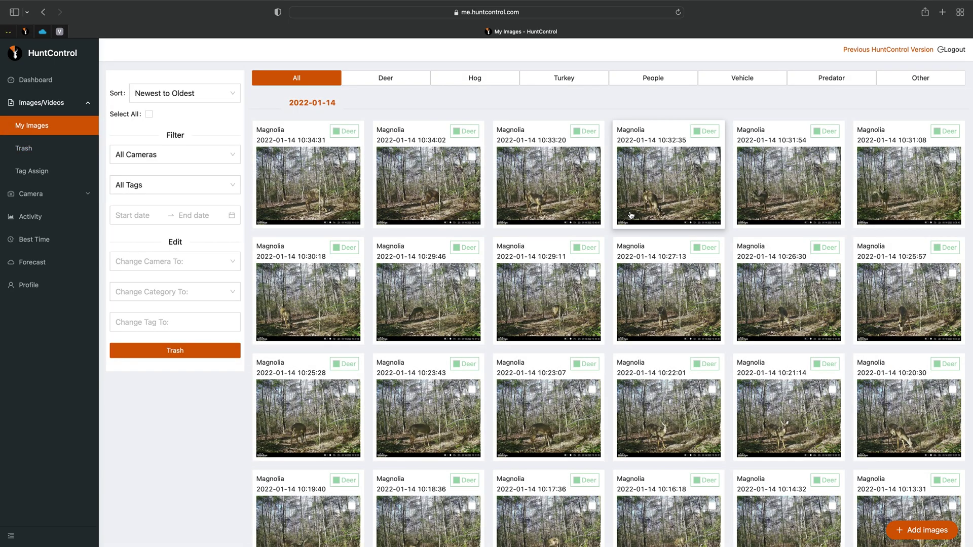